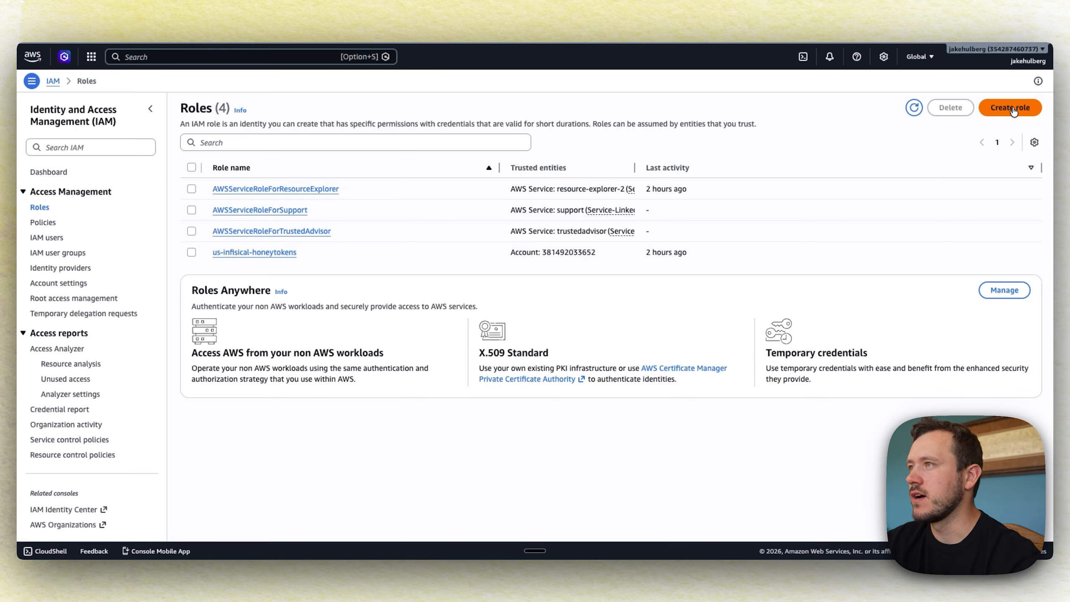
Begin a new IAM role trusting 'Another AWS account', then bring up the Infisical docs
click(1011, 107)
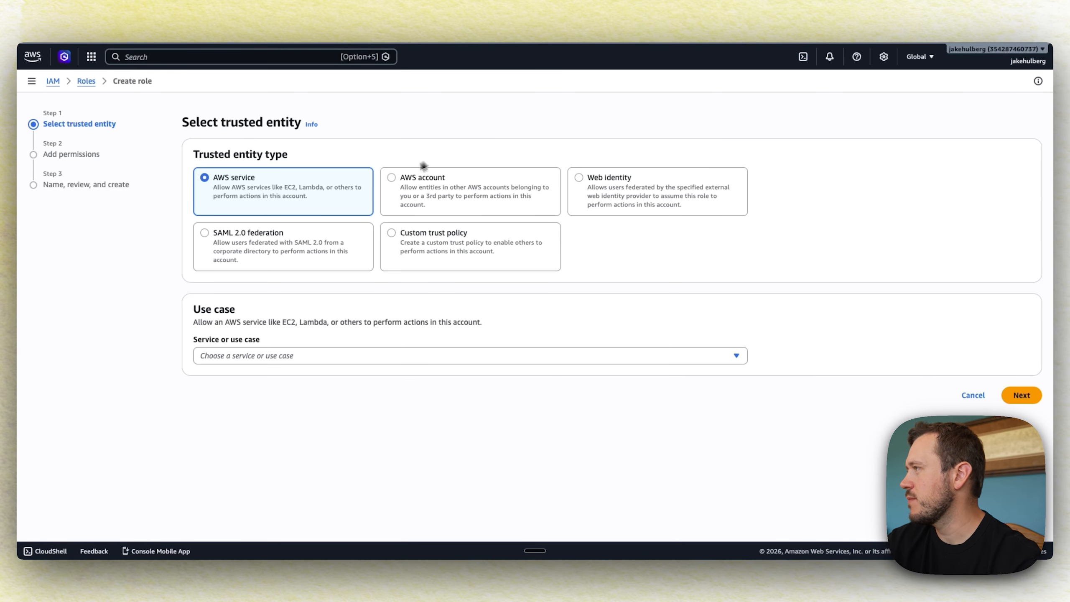
click(392, 178)
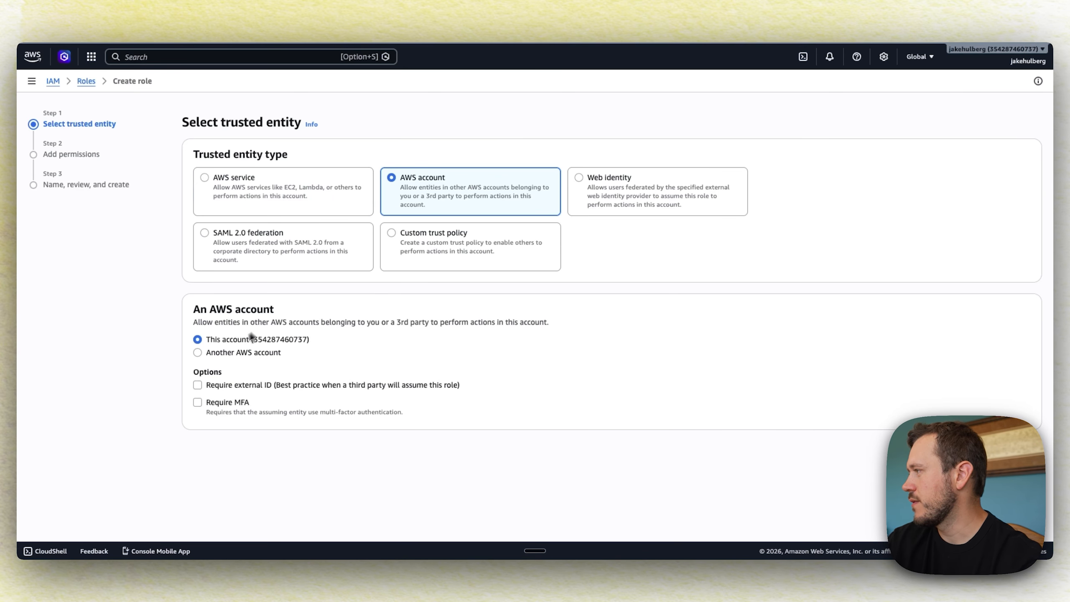
click(198, 352)
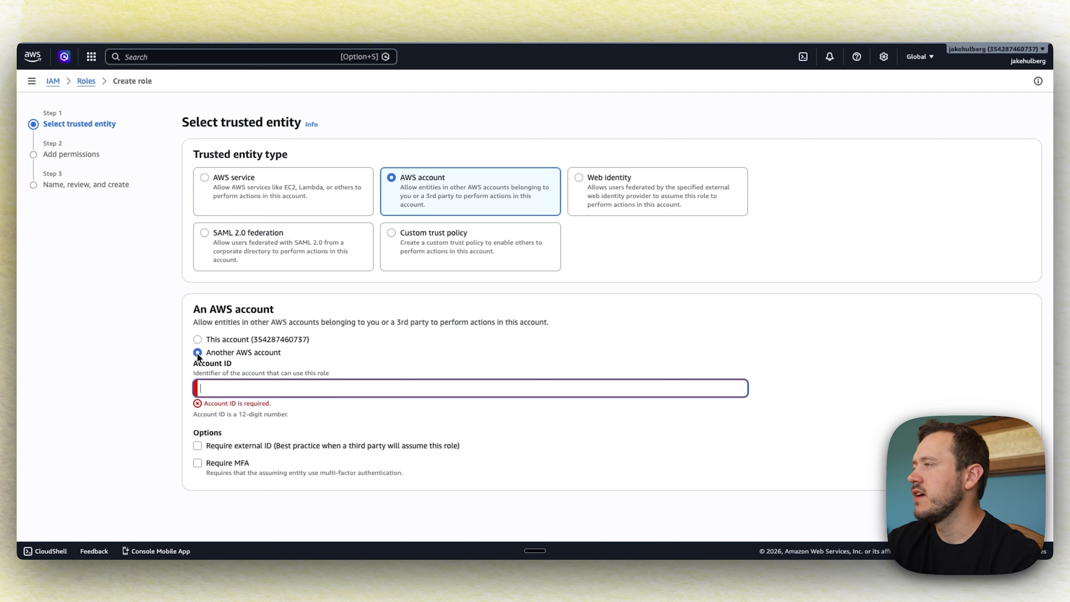
click(706, 0)
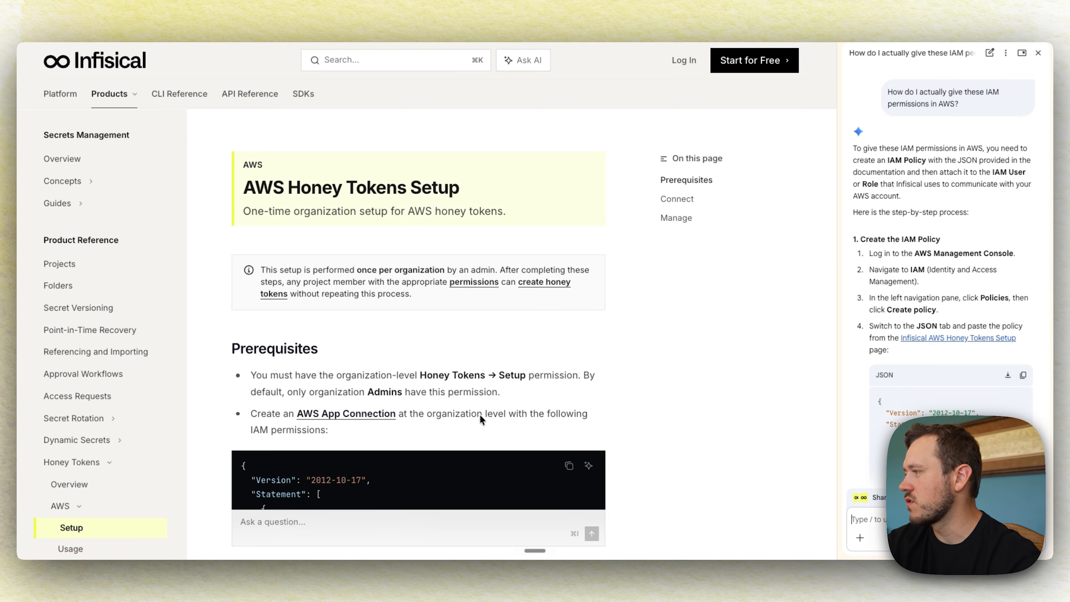
Copy Infisical's US-region AWS account ID from the AWS App Connection guide
scroll(484, 419, down, 4)
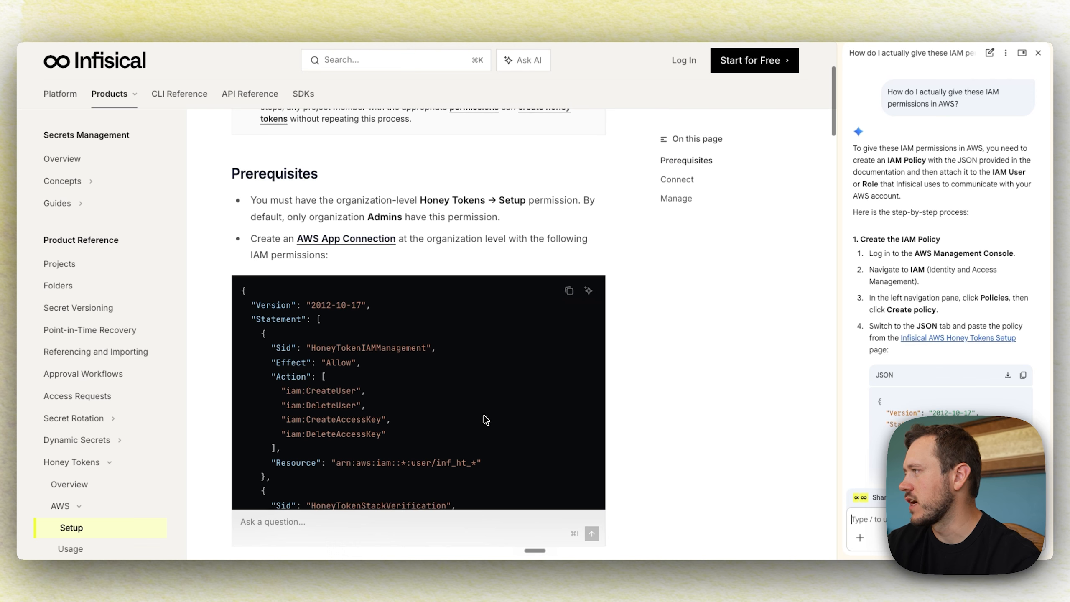
click(342, 241)
scroll(342, 245, down, 5)
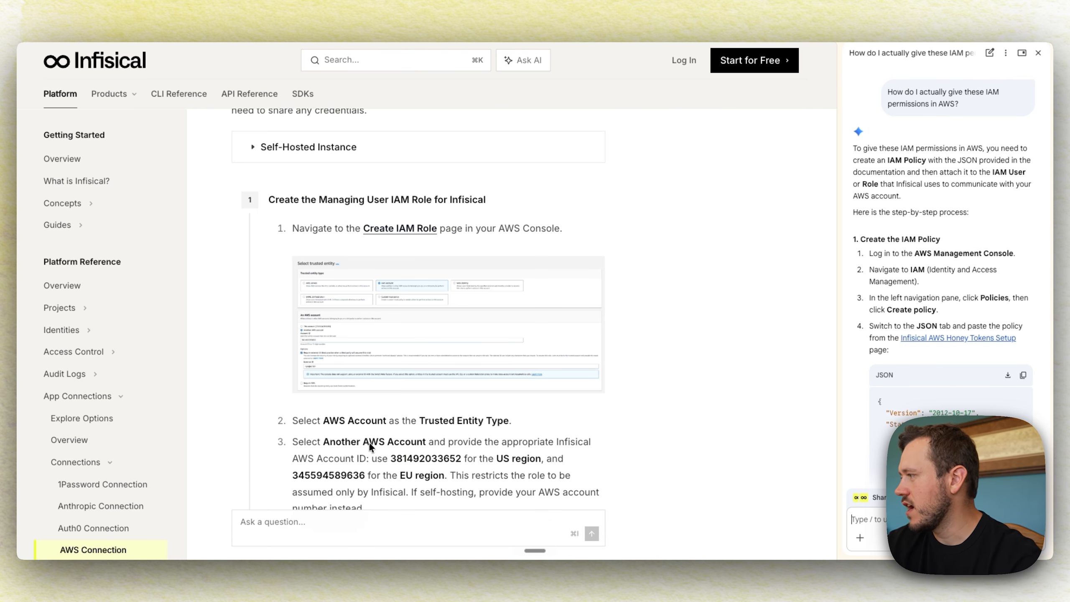
drag(392, 460, 462, 459)
key(super+c)
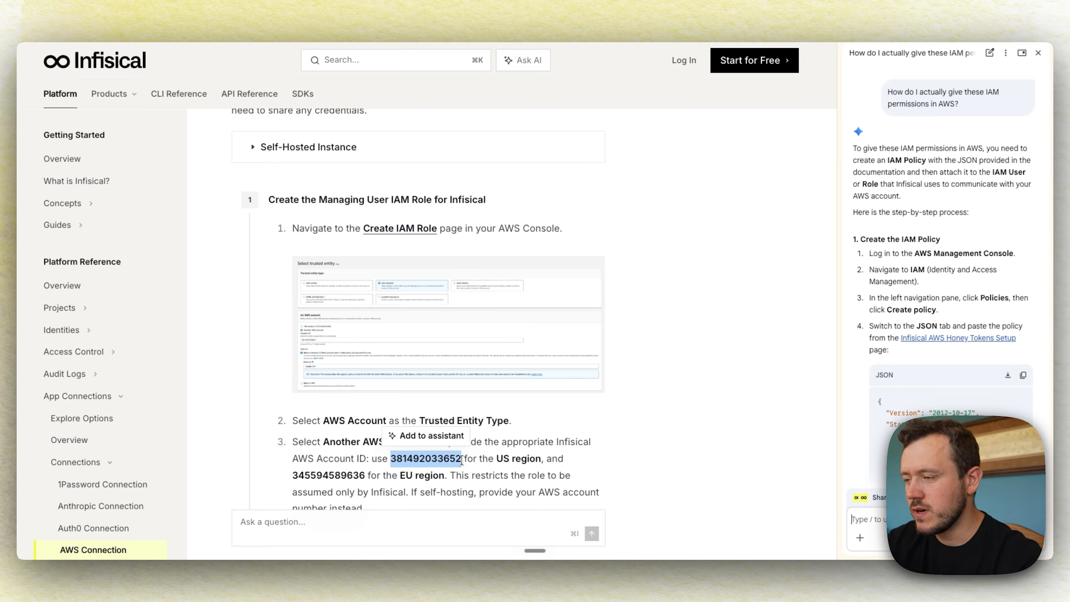
click(706, 3)
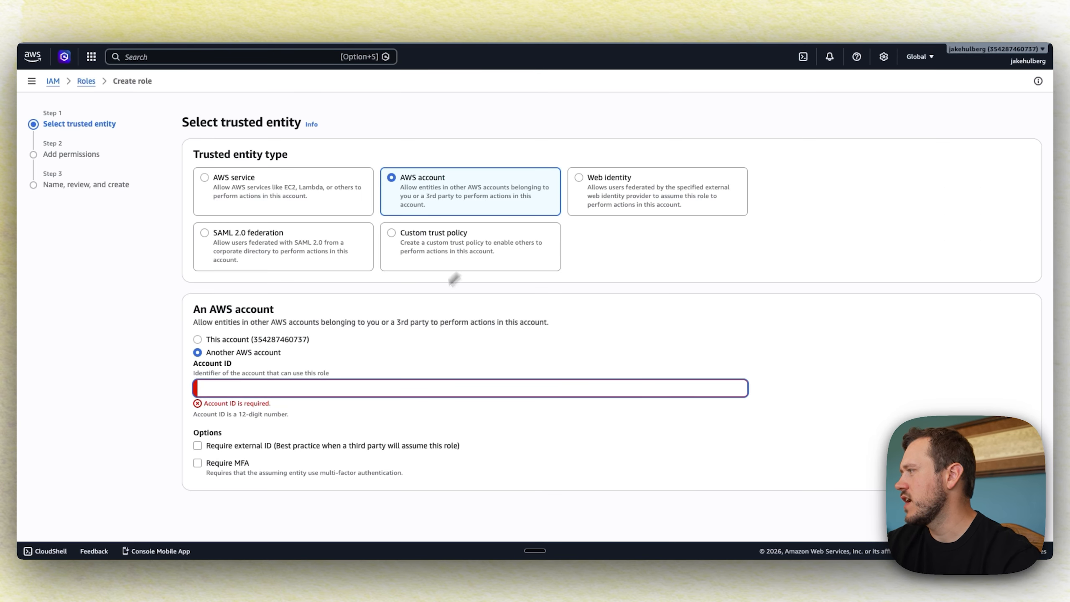
key(super+v)
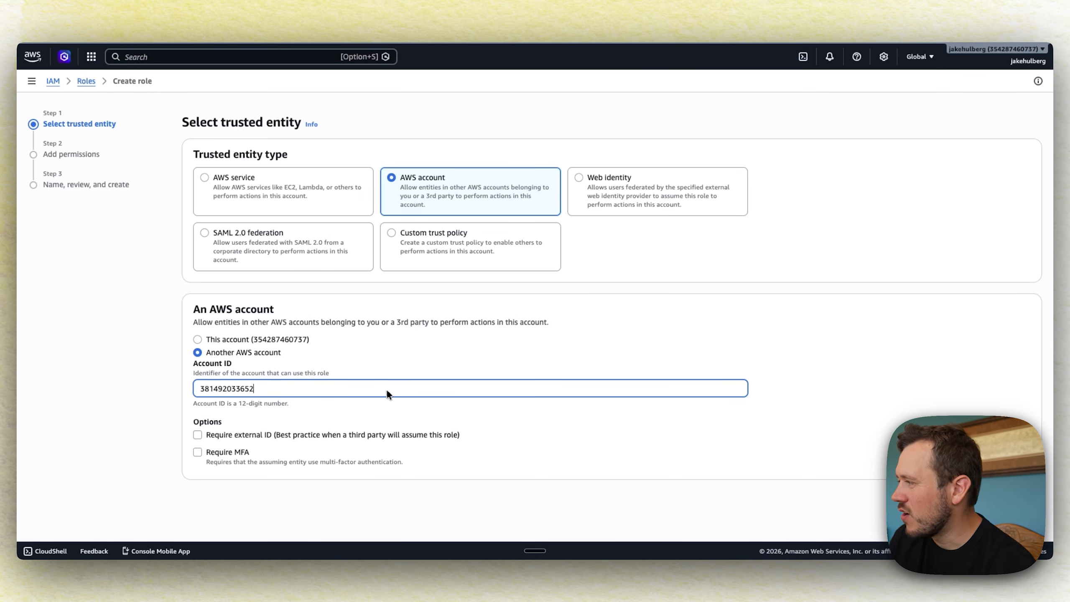
click(197, 435)
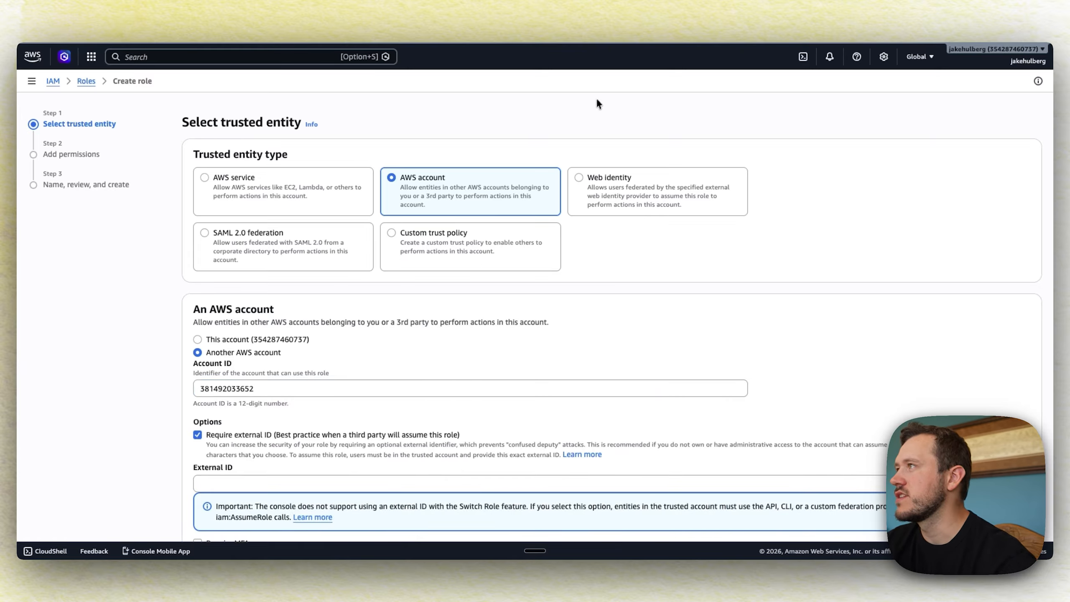
click(659, 20)
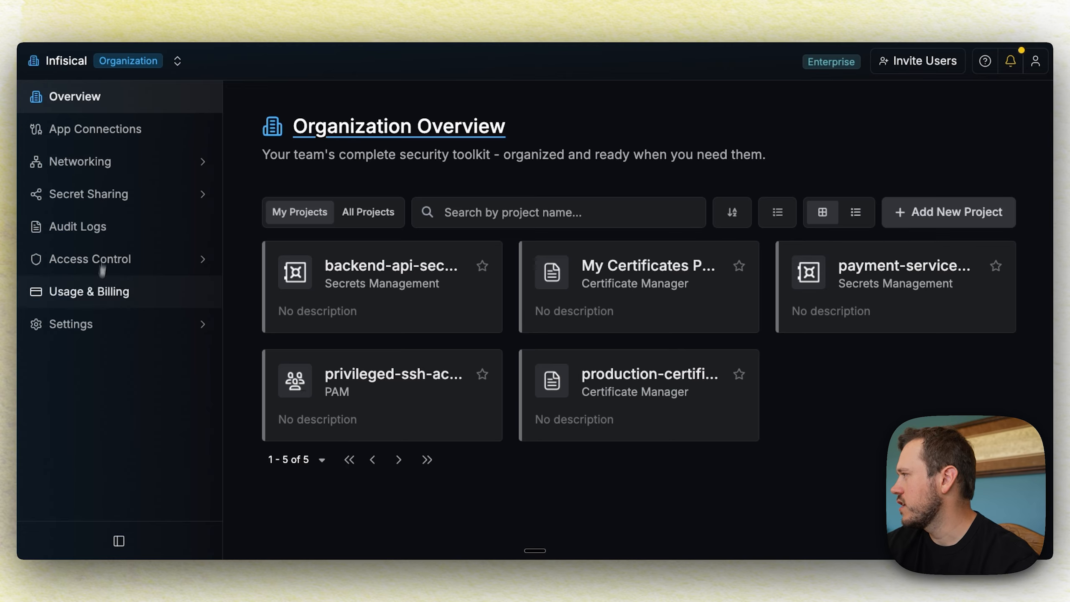
click(96, 323)
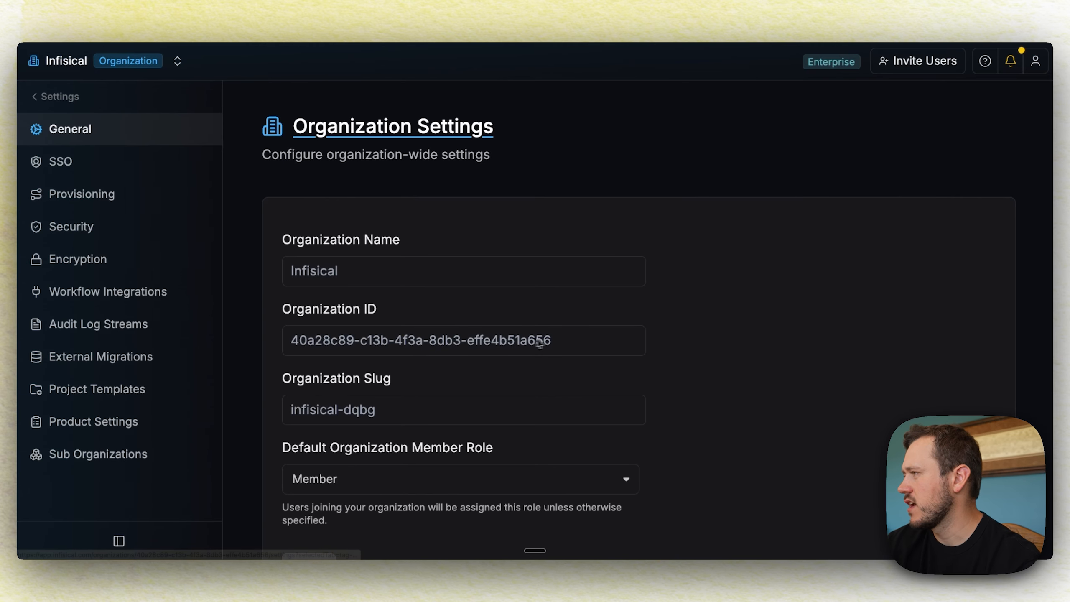
drag(552, 340, 299, 341)
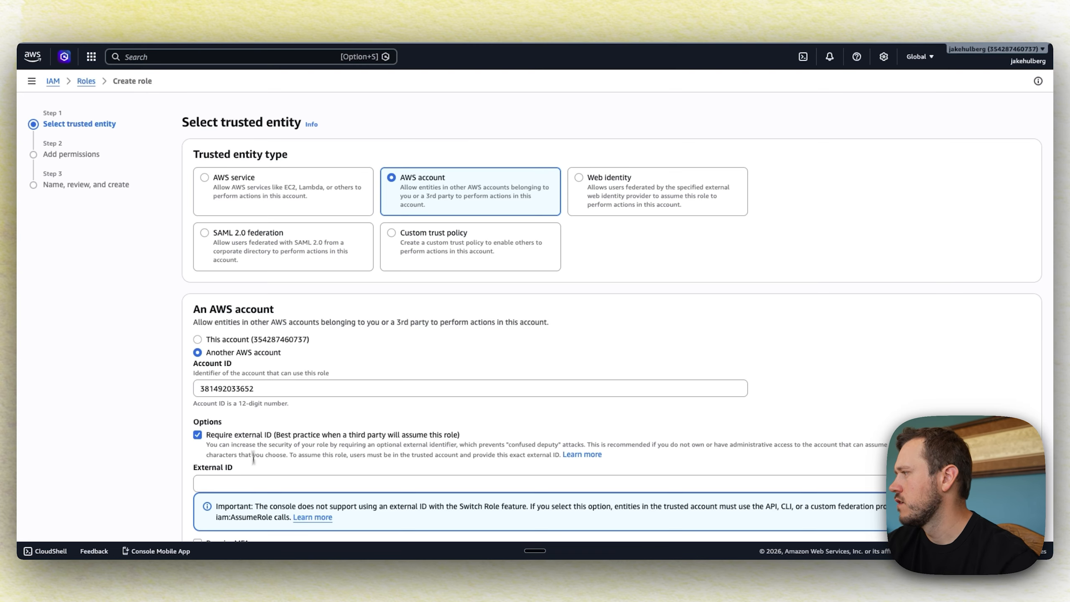
click(254, 485)
text(40a28c89-c13b-4f3a-8db3-effe4b51a656)
scroll(430, 359, down, 2)
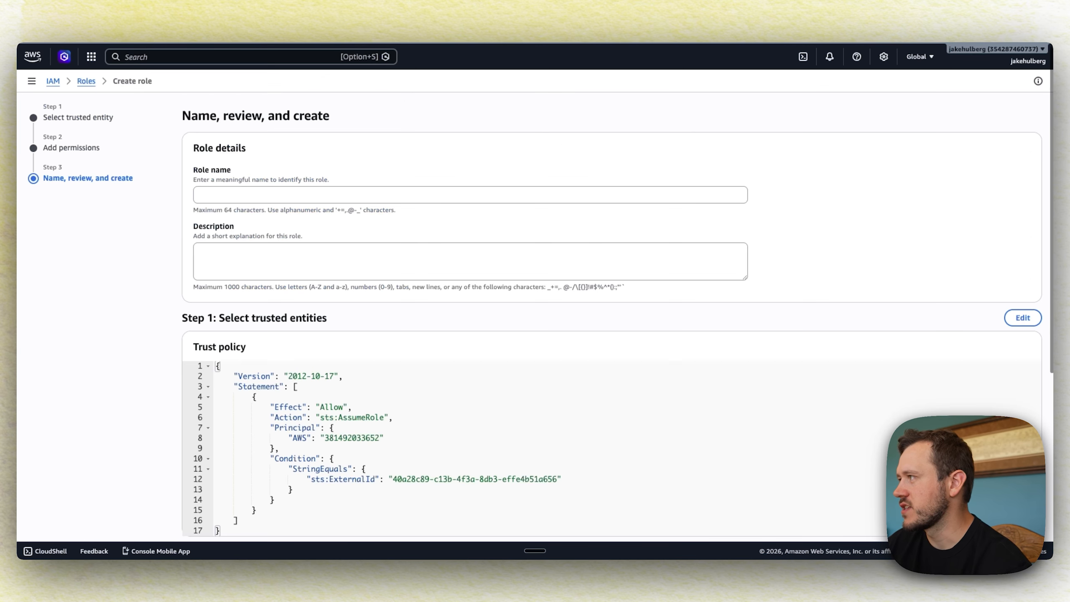
Name the role us-infisical-honeytokens-2 and create it
click(290, 200)
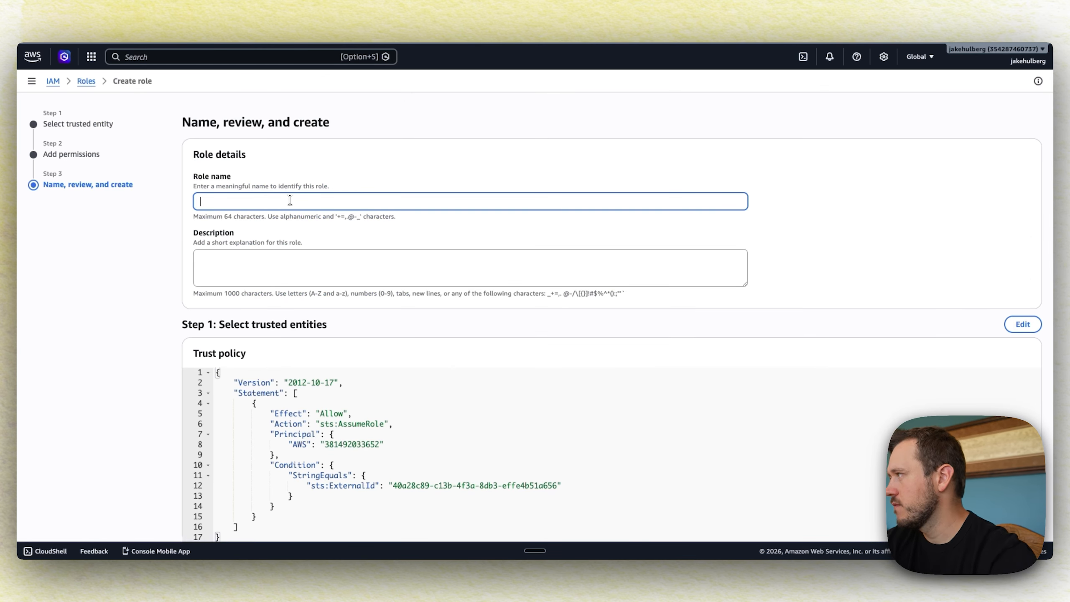
text(us-infisical-)
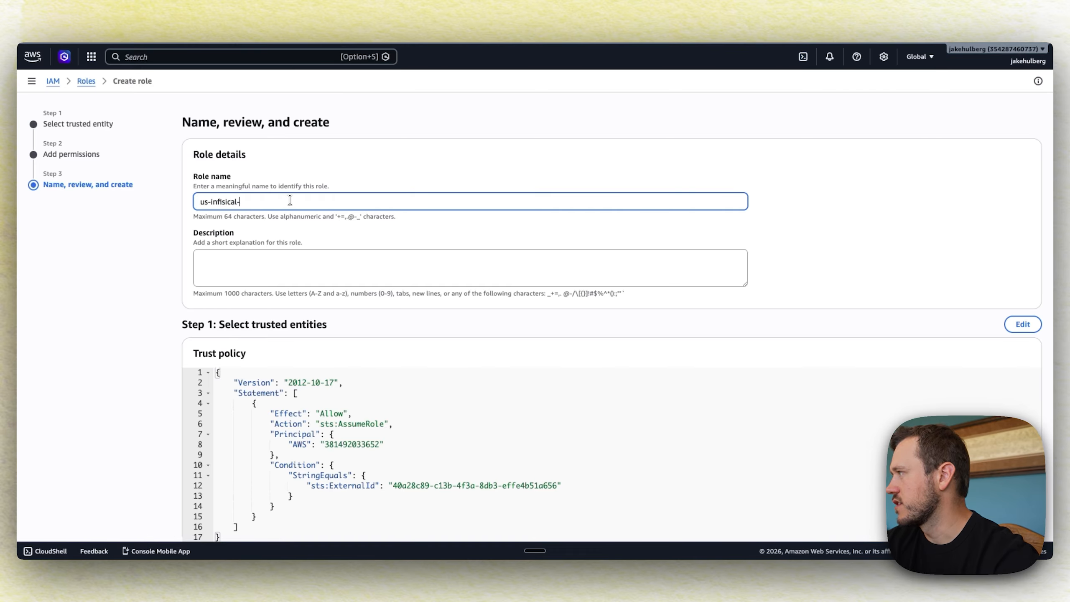
text(honeytokens)
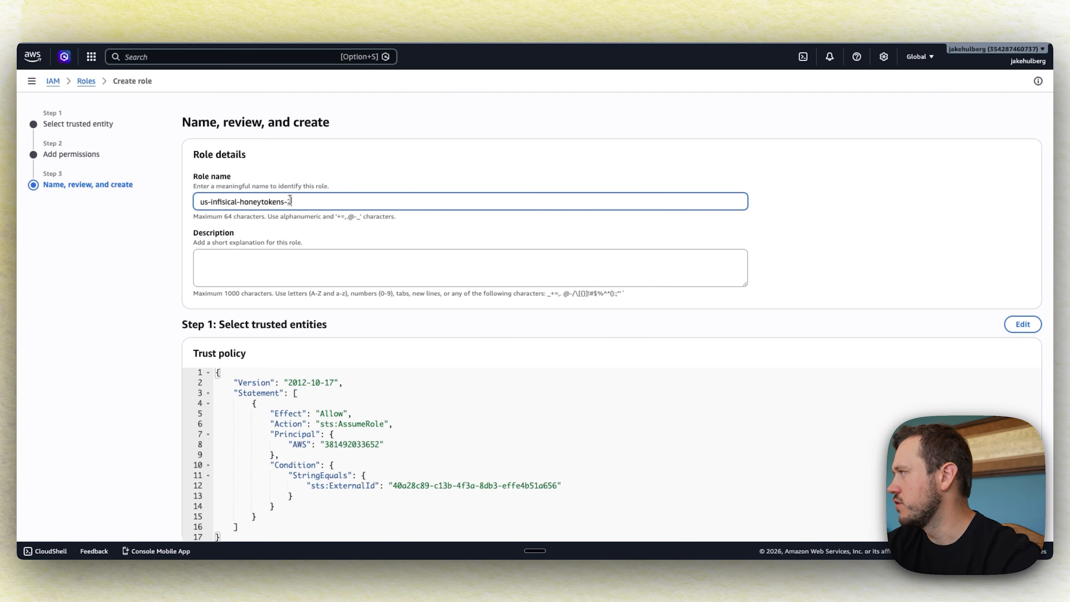
text(-2)
scroll(290, 200, down, 10)
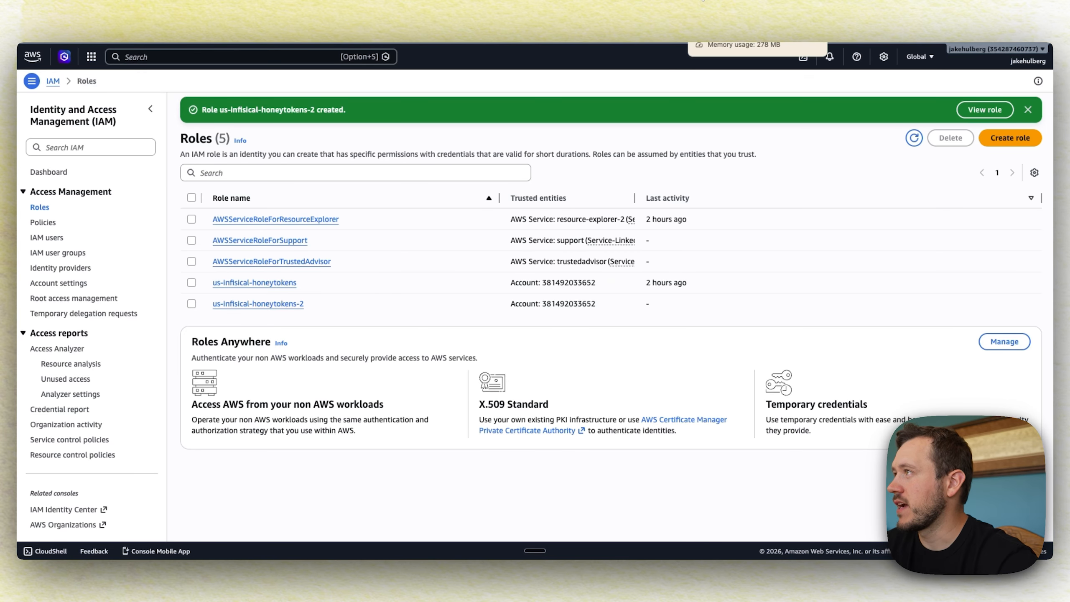
Copy the IAM permissions policy JSON from the Honey Tokens Setup docs
click(703, 0)
click(611, 1)
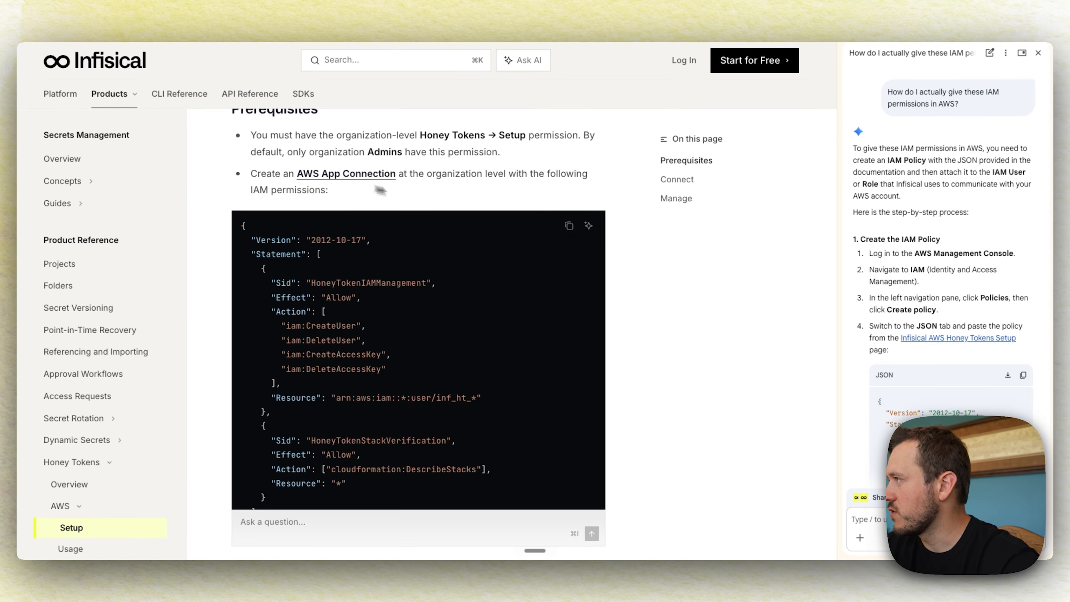
scroll(454, 199, down, 2)
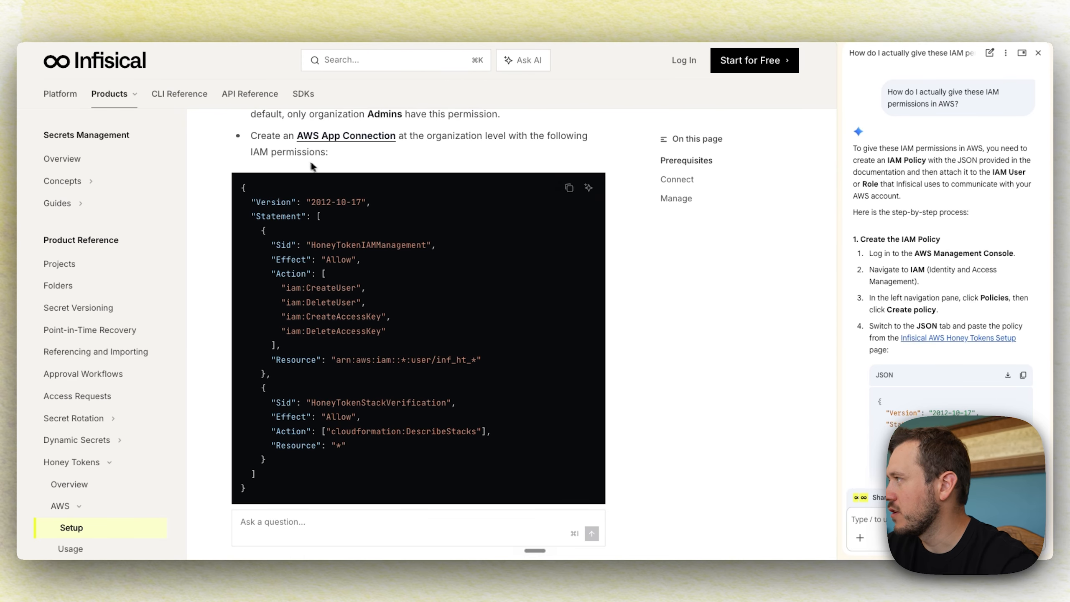
click(569, 189)
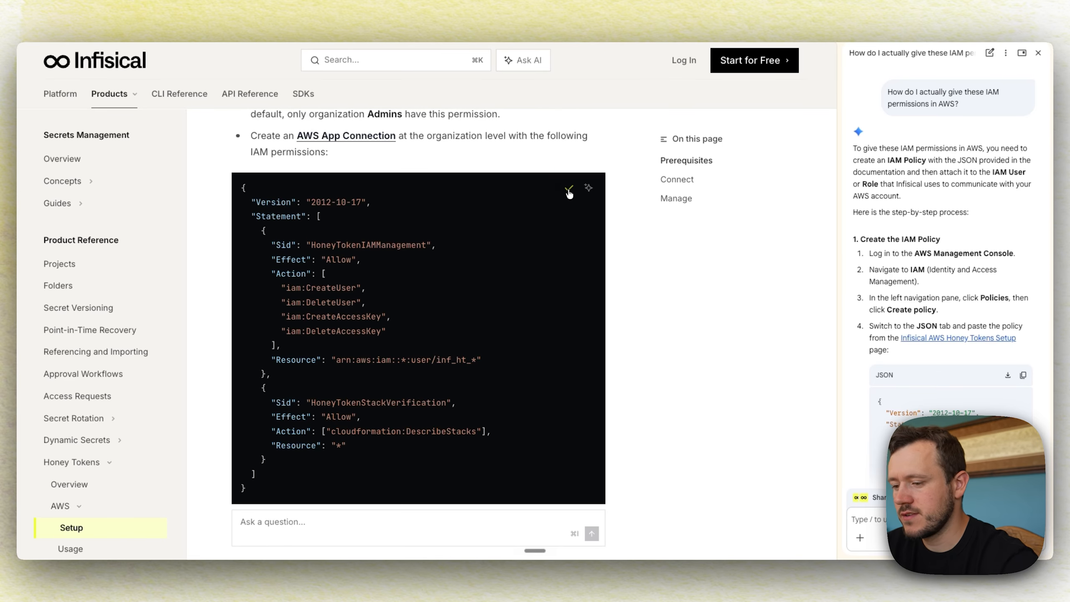
click(728, 1)
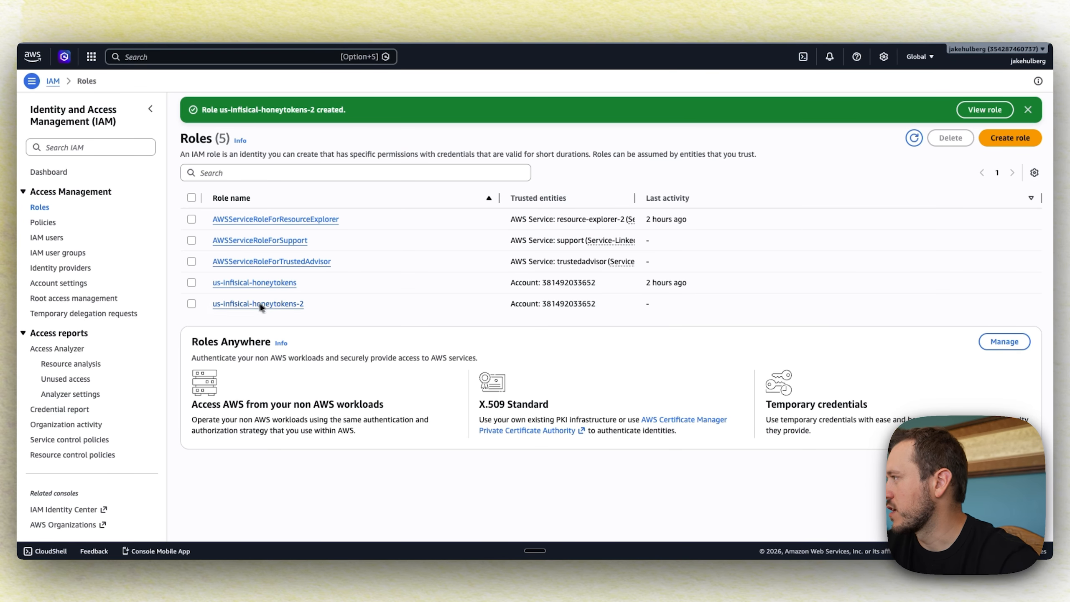
Paste the honey token policy JSON into a new inline policy on us-infisical-honeytokens-2
click(248, 307)
click(1011, 323)
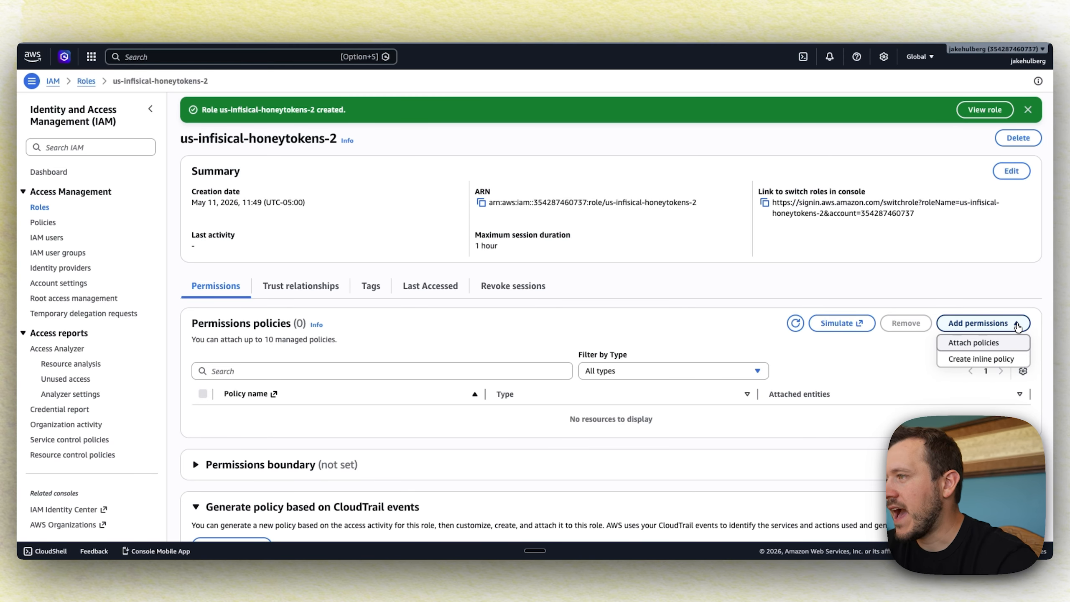
click(981, 359)
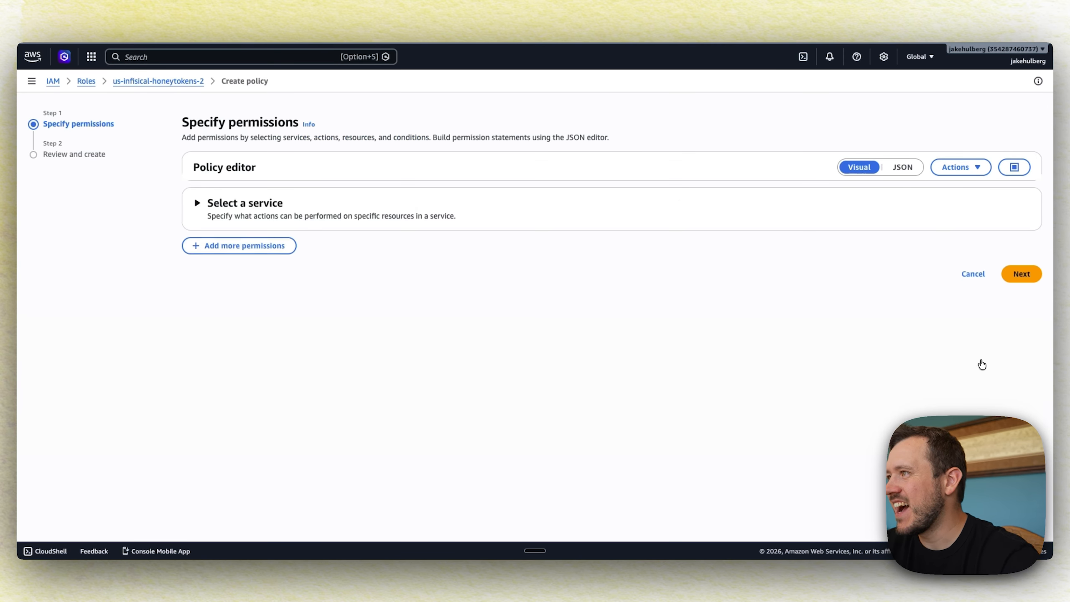
click(903, 167)
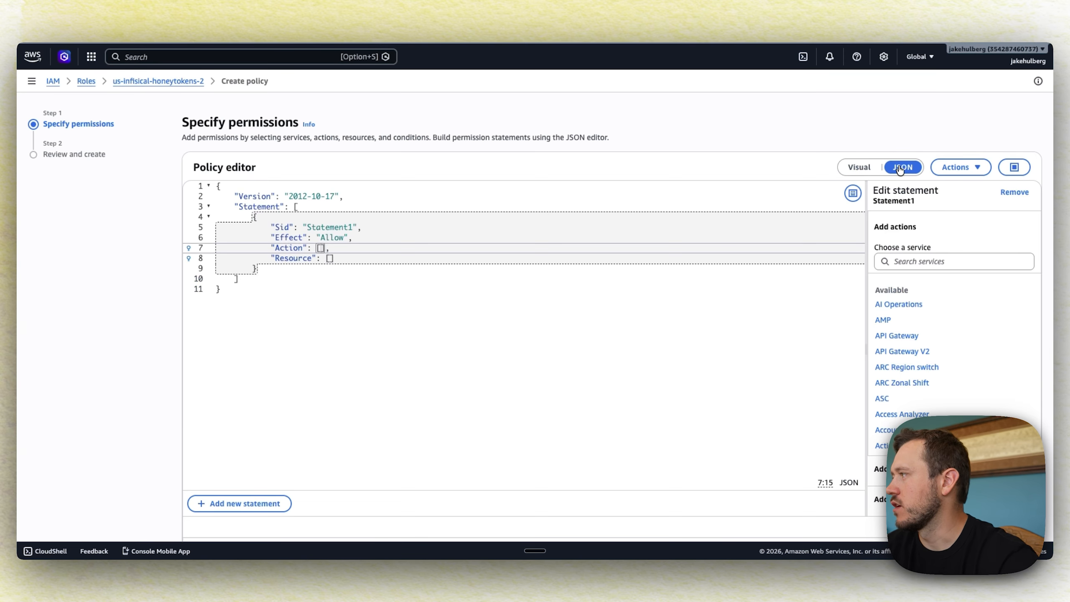
click(463, 317)
key(super+a)
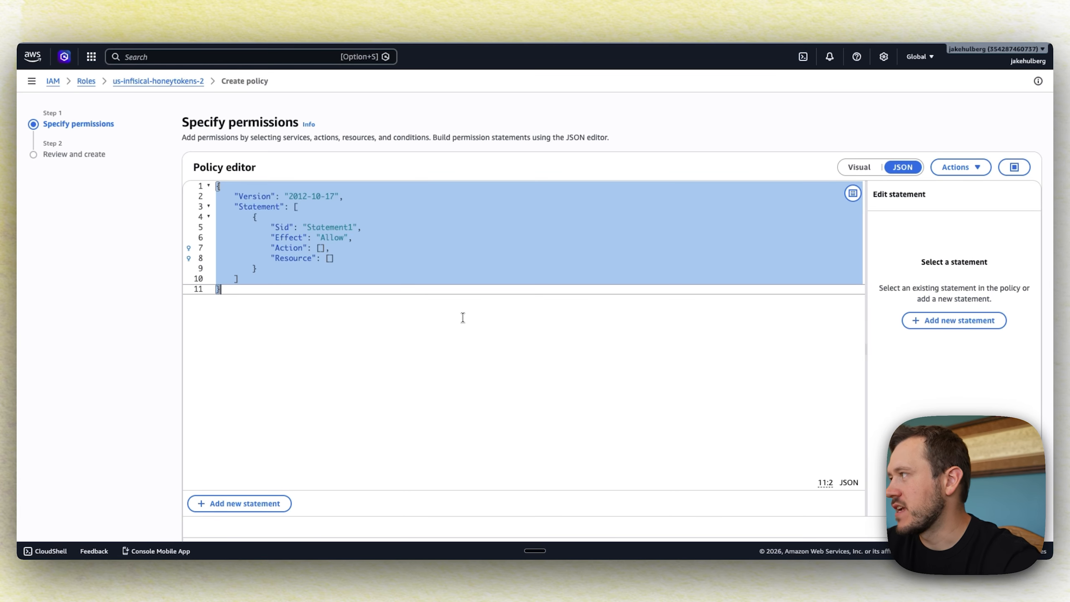
key(super+v)
scroll(462, 317, down, 2)
click(1023, 517)
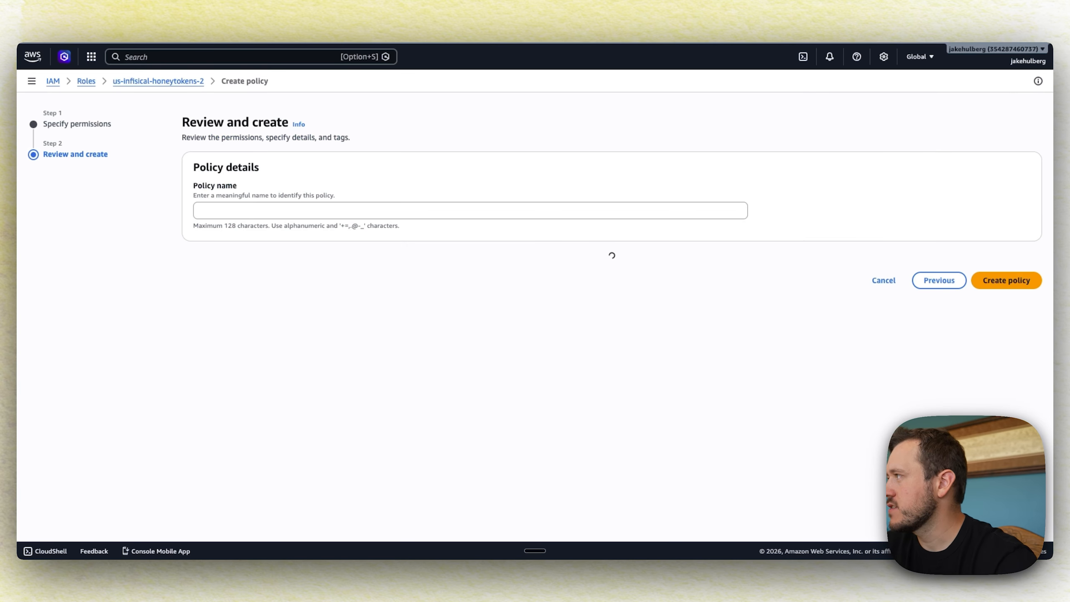
Name the policy infisical-honeytokens-2, create it, and copy the role's ARN
click(362, 213)
text(in)
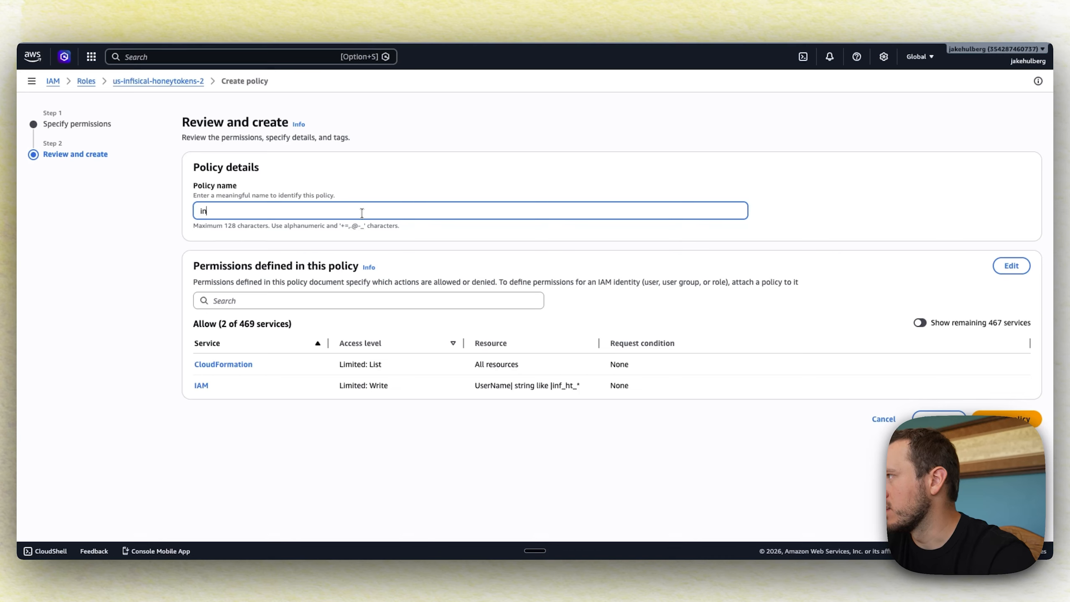
text(fisical-honeytokens-2)
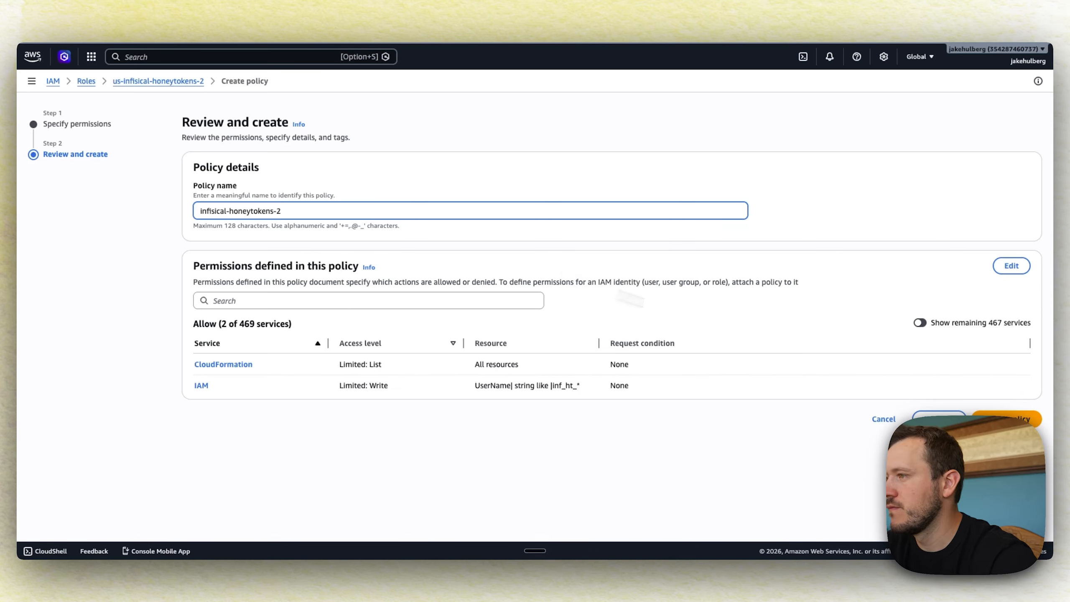
click(1007, 419)
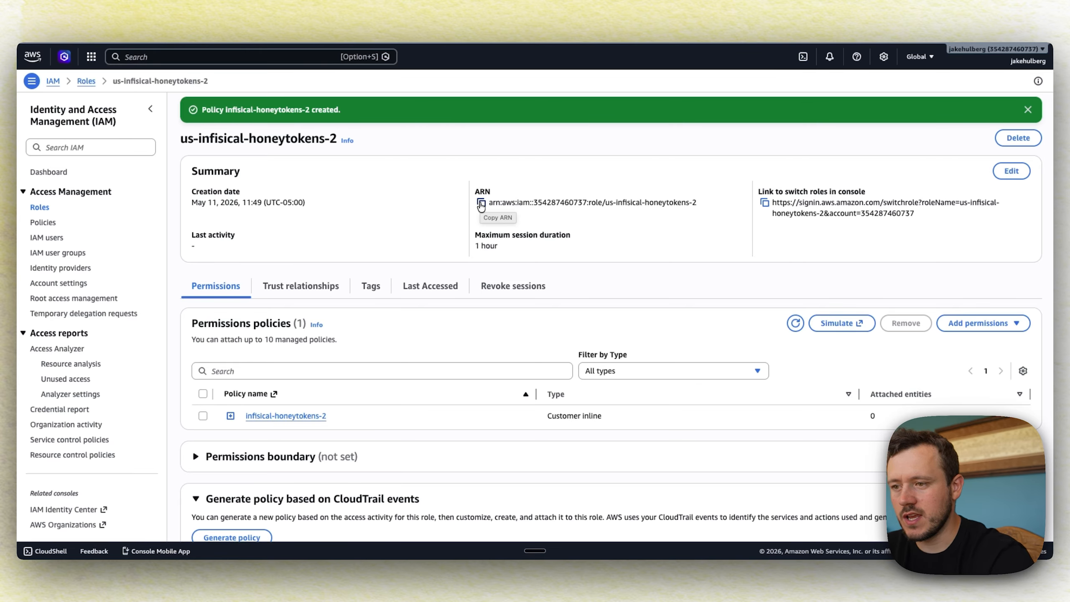
click(481, 204)
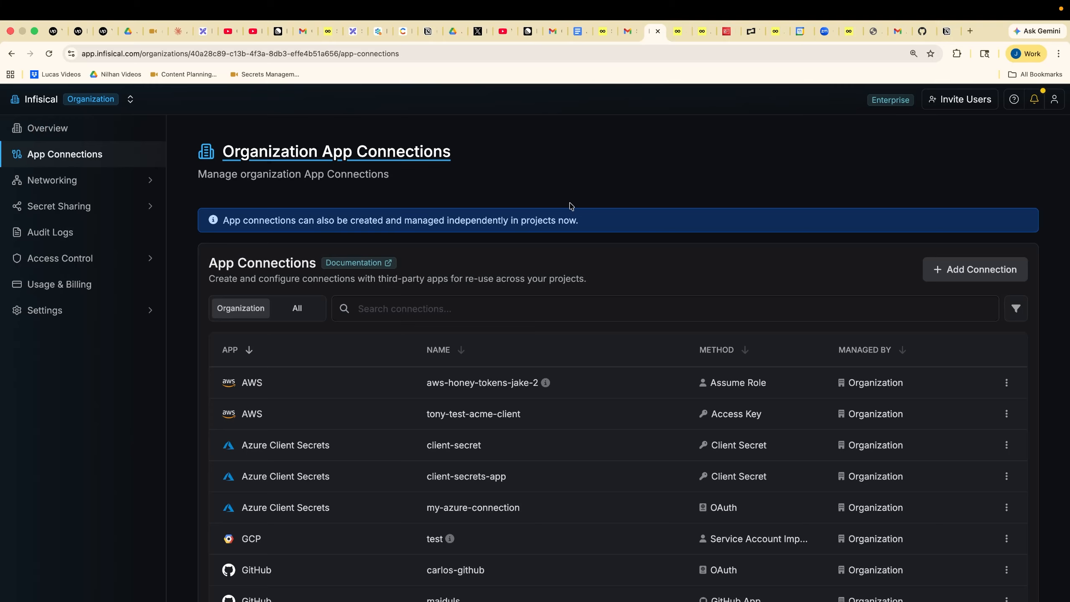
click(654, 29)
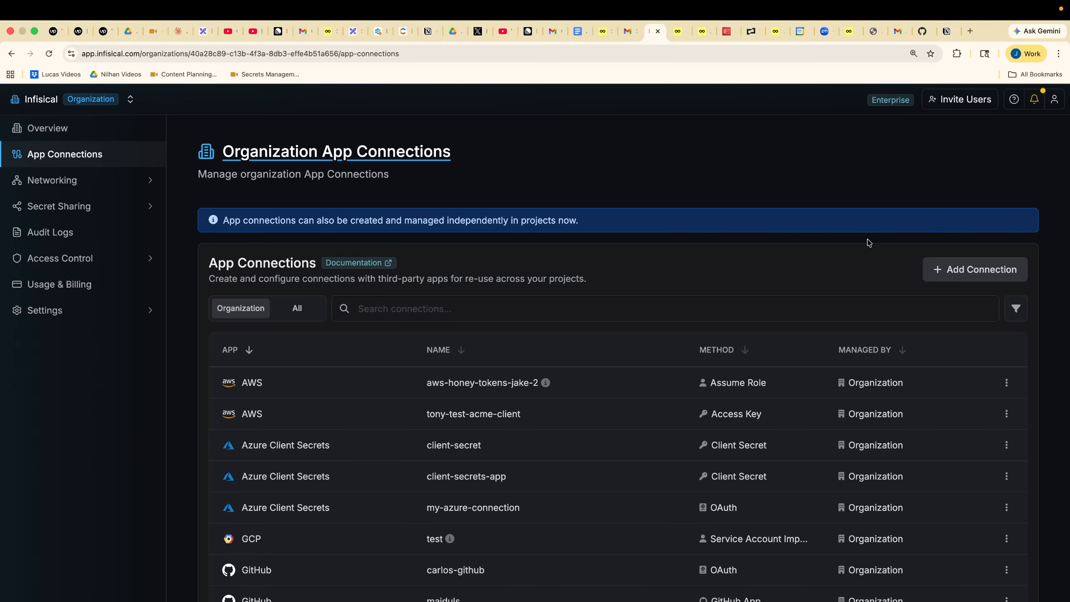
Add an AWS app connection using Assume Role with the copied role ARN
click(965, 271)
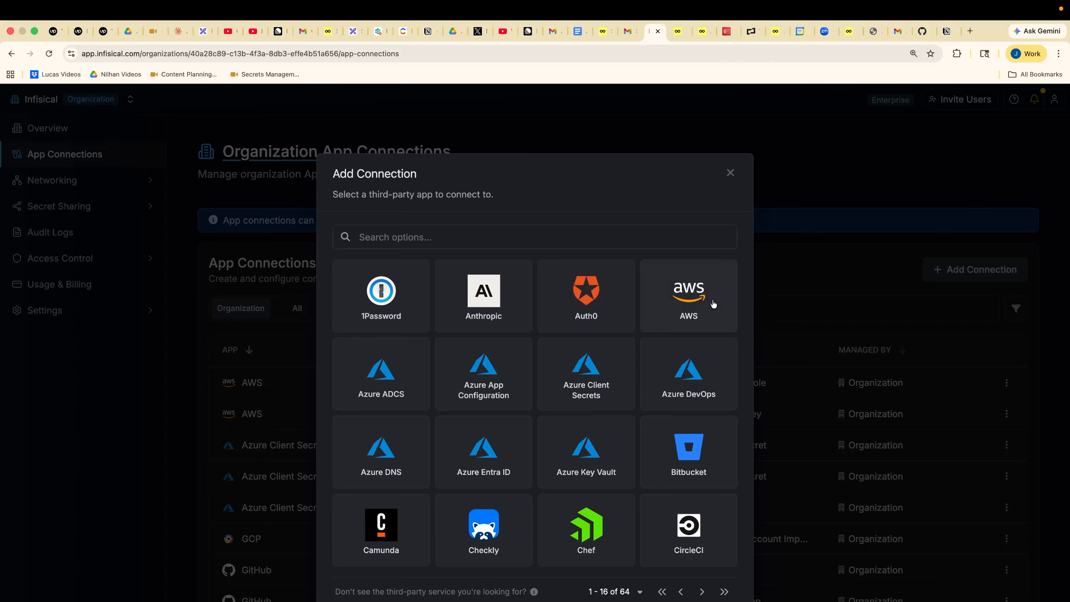
click(693, 312)
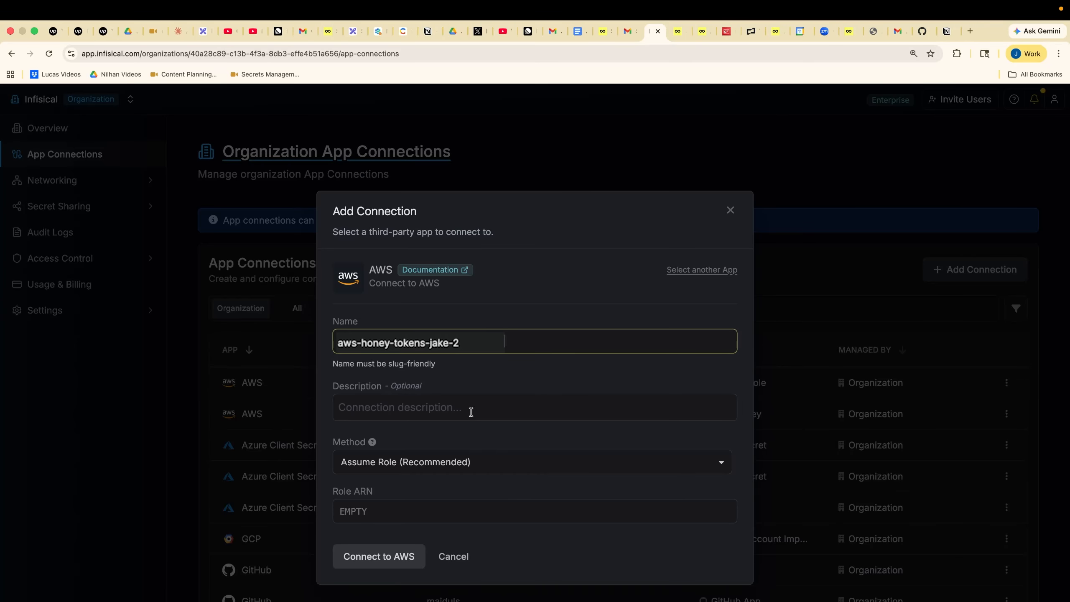
click(436, 514)
key(super+v)
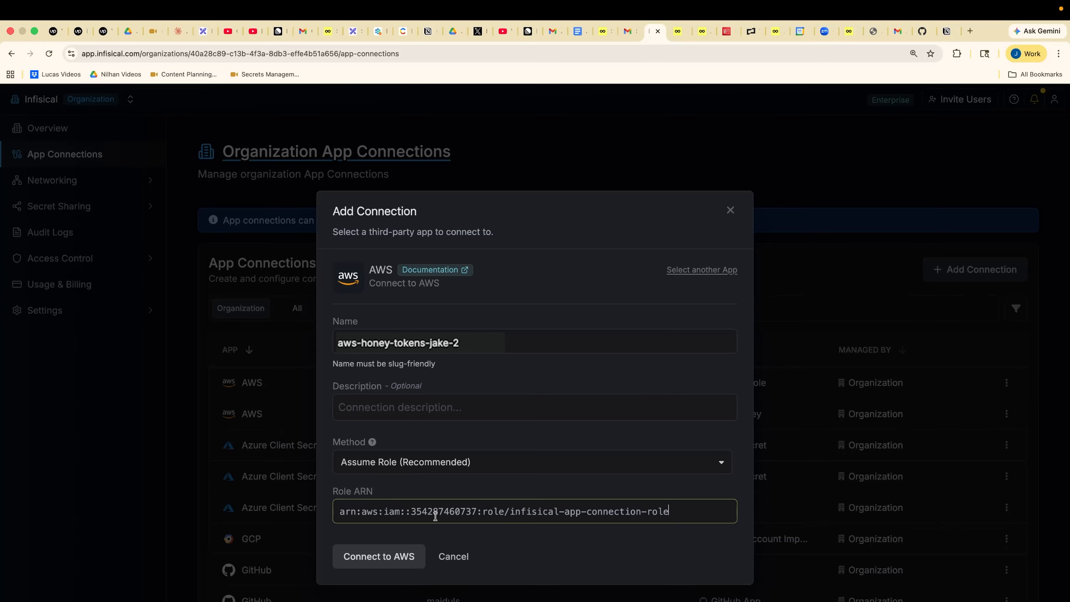
click(397, 562)
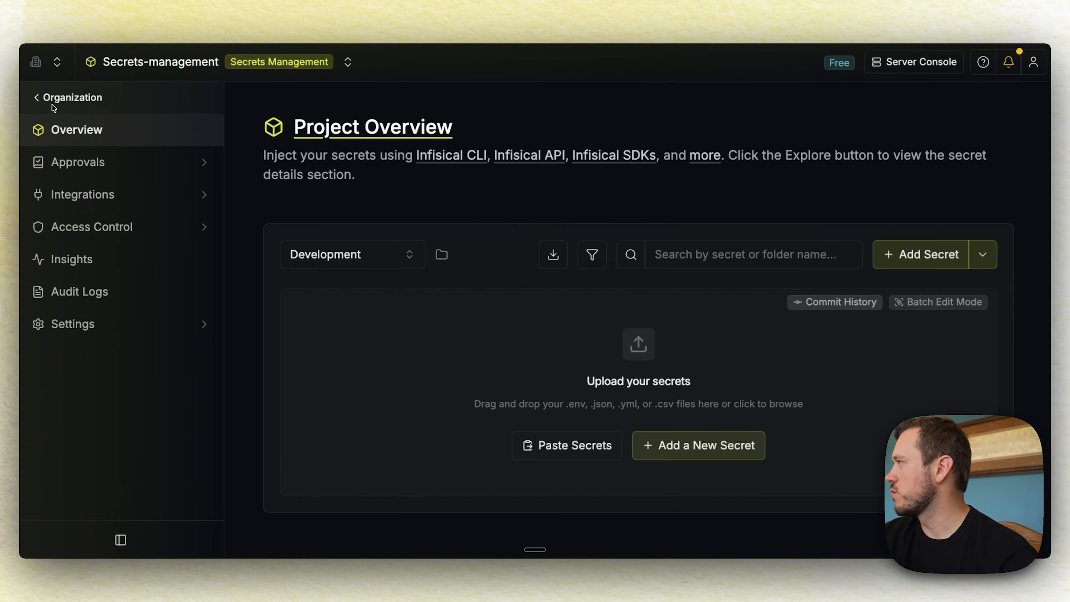
Go to the organization's Product Settings to reach the AWS Honey Tokens configuration
click(52, 101)
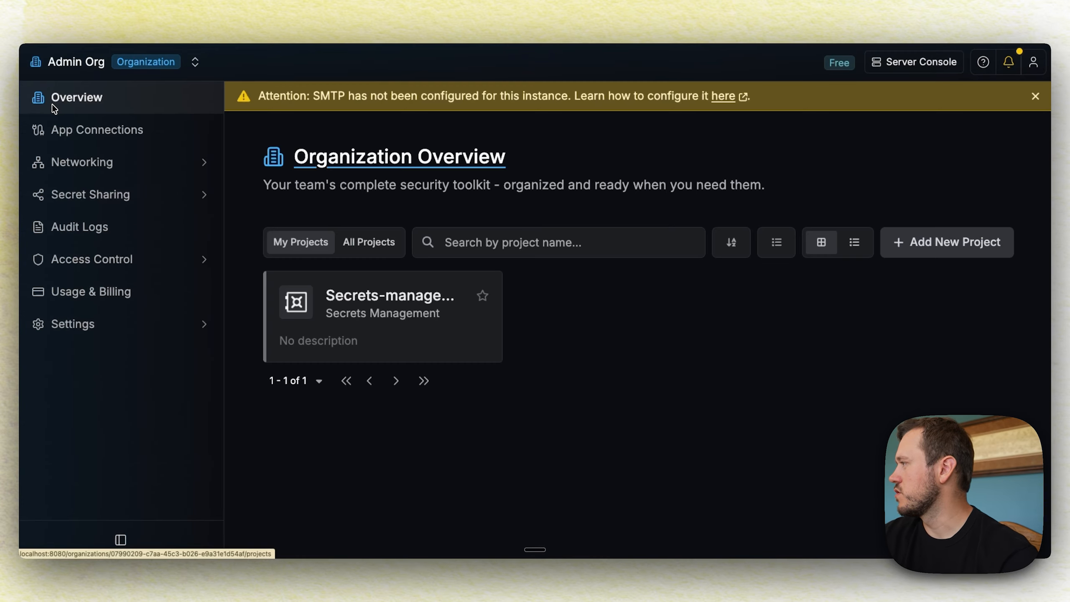
click(91, 326)
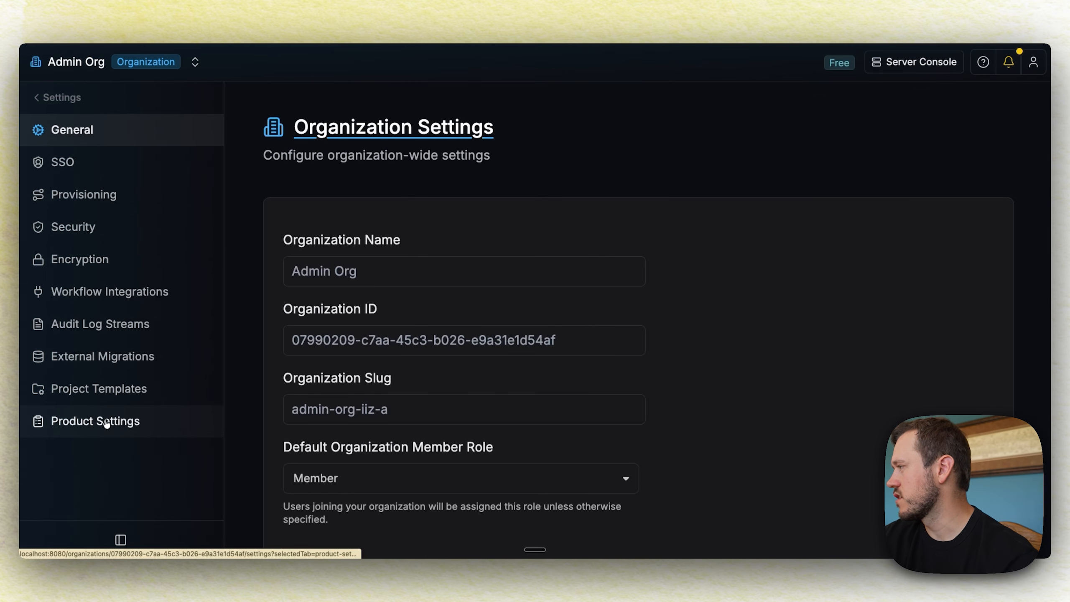
click(96, 422)
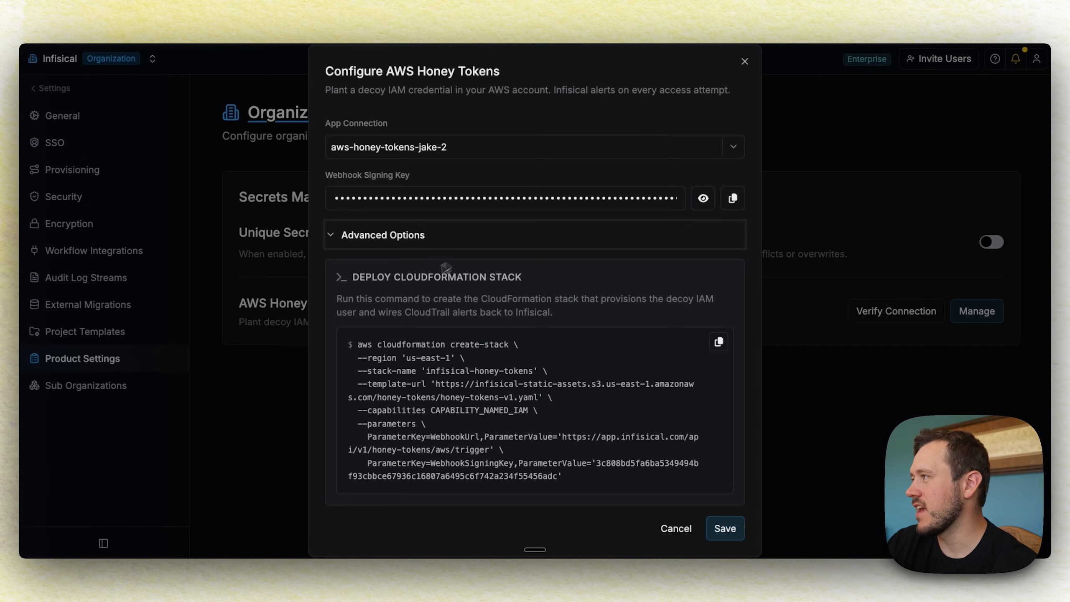
Expand Advanced Options and copy the CloudFormation stack deploy command
click(378, 235)
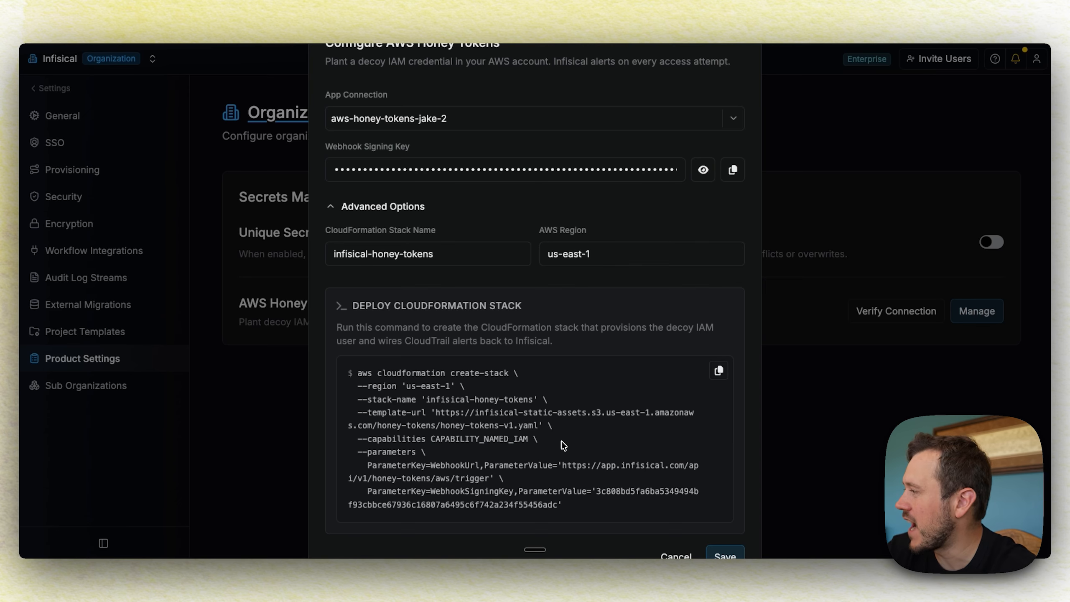
click(718, 371)
key(ctrl+Left)
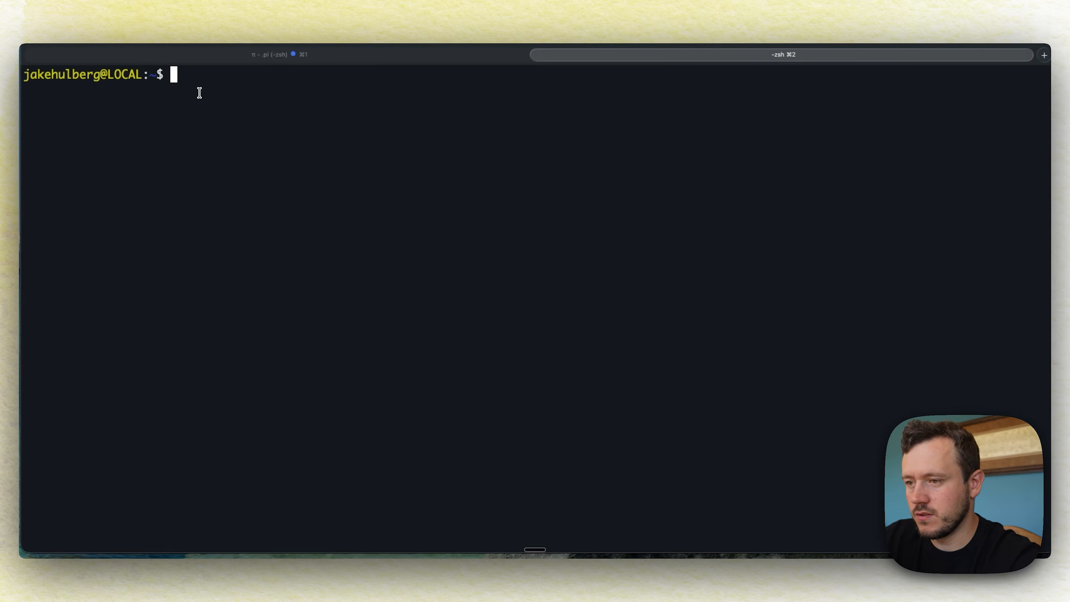
Run create-stack for infisical-honey-tokens, then describe-stacks to confirm CREATE_COMPLETE
key(super+v)
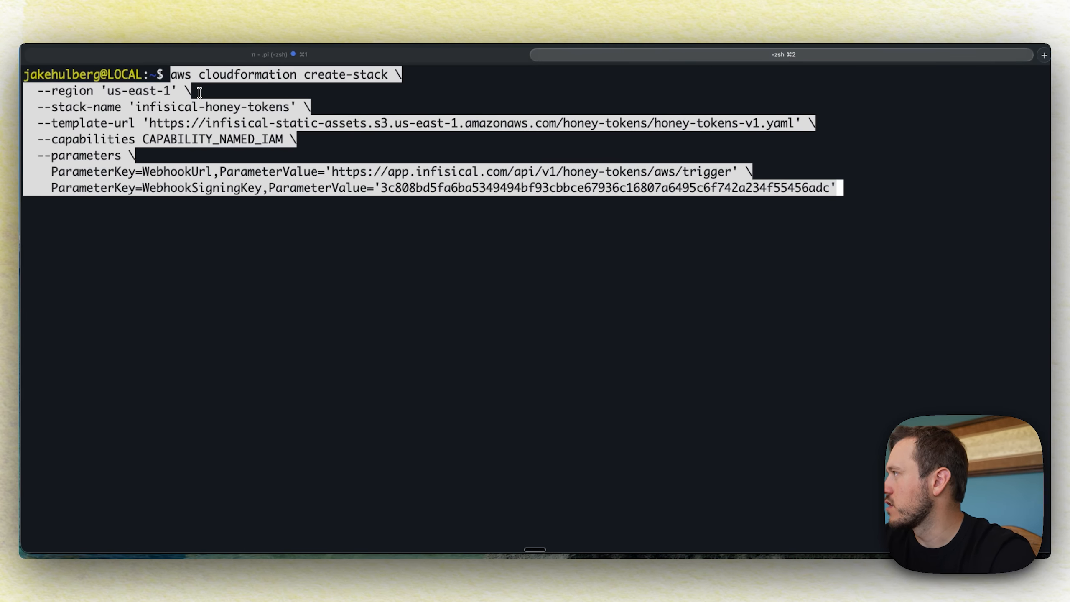
key(Return)
key(super+Tab)
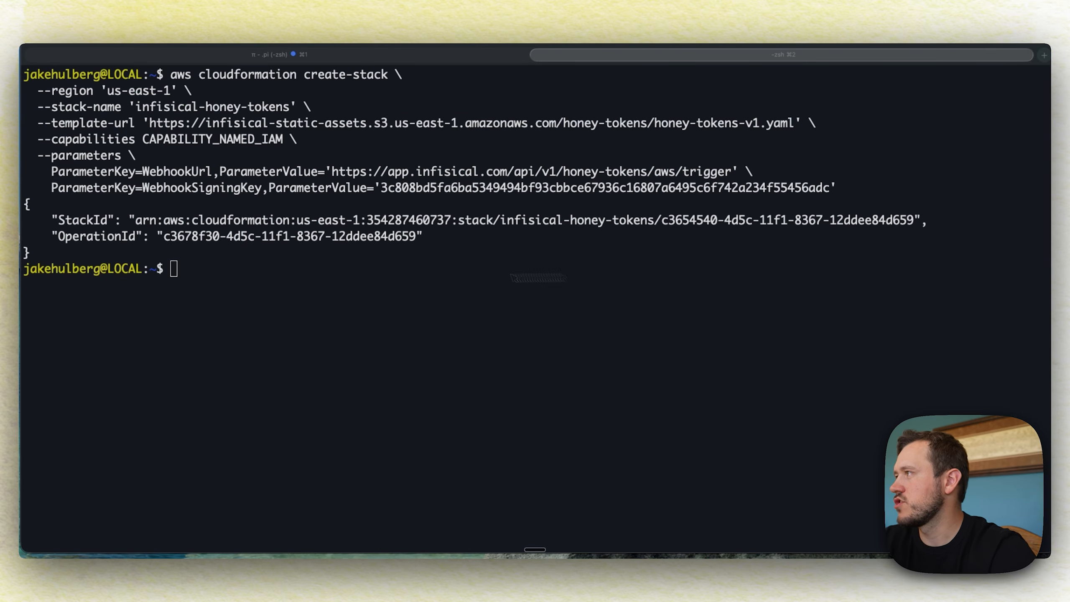
click(207, 277)
key(super+v)
key(Return)
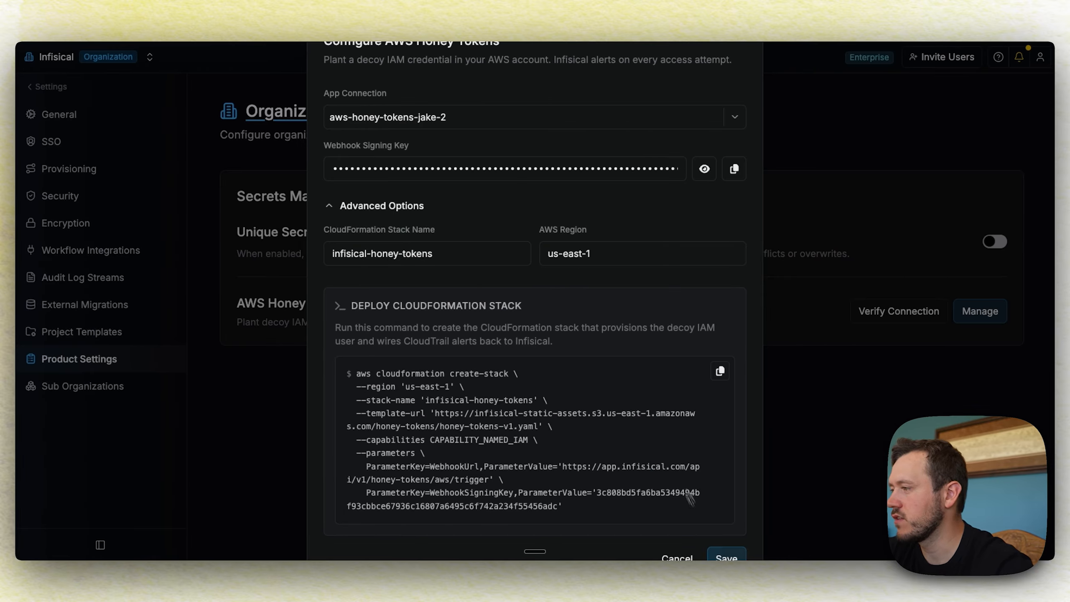
Save the AWS Honey Tokens configuration and verify the deployed CloudFormation stack connection
click(726, 559)
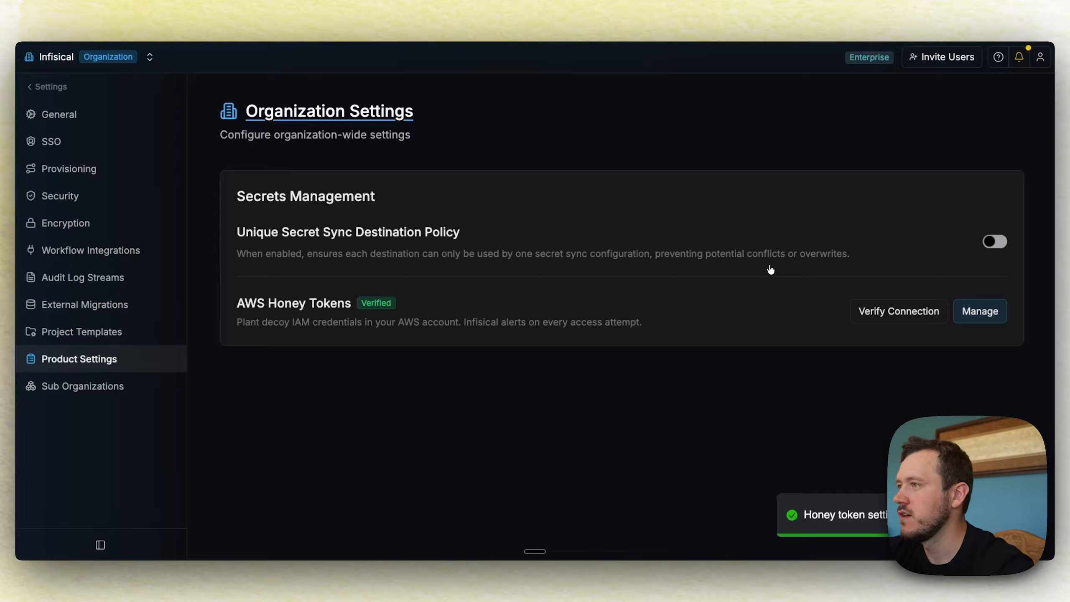
click(898, 312)
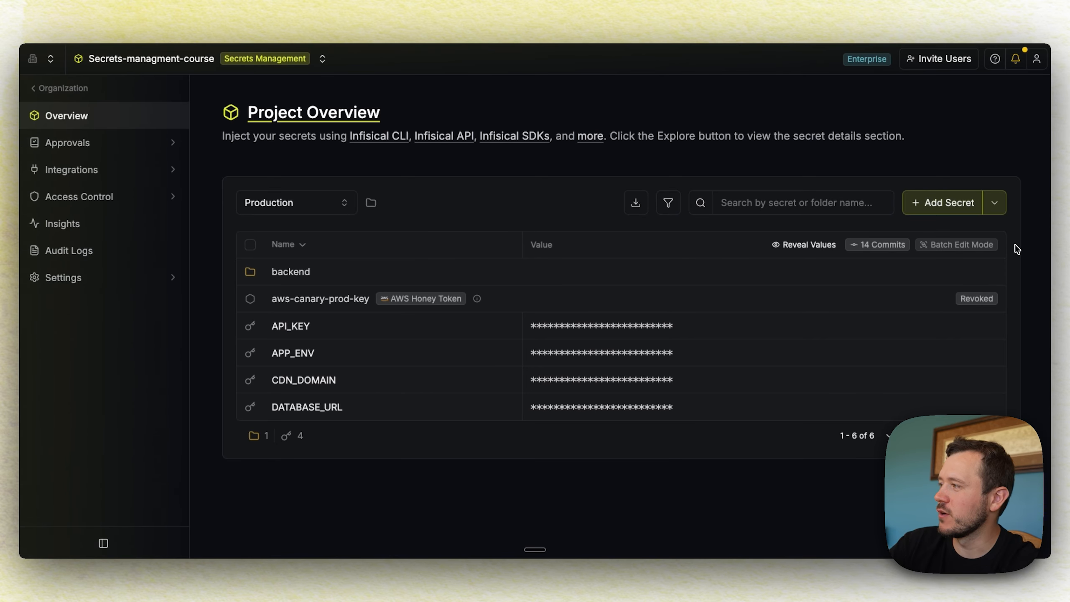
Start a new AWS honey token planted in the Production environment
click(995, 203)
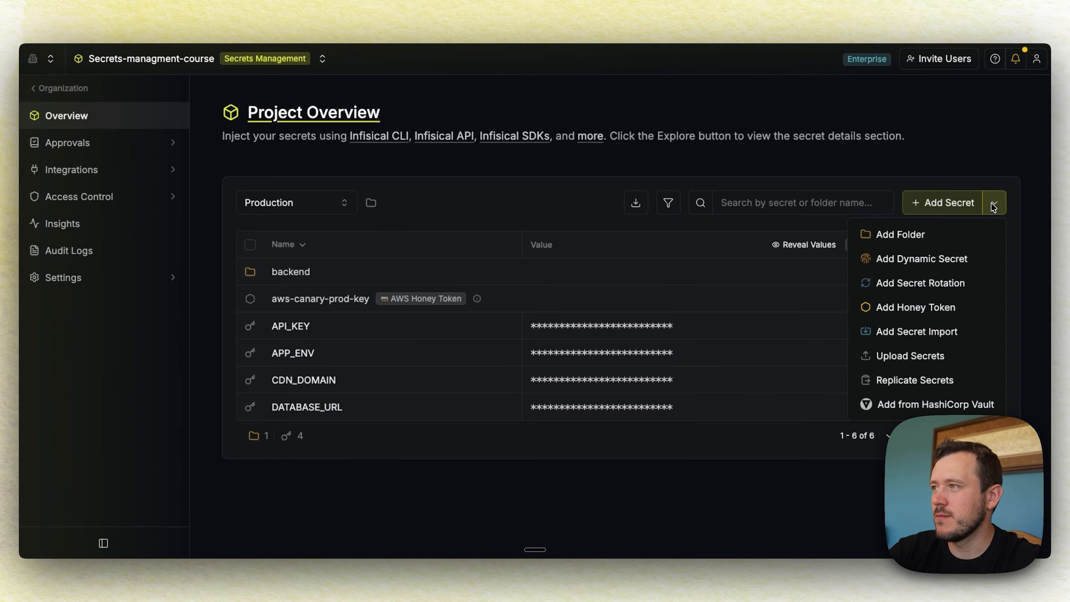
click(920, 310)
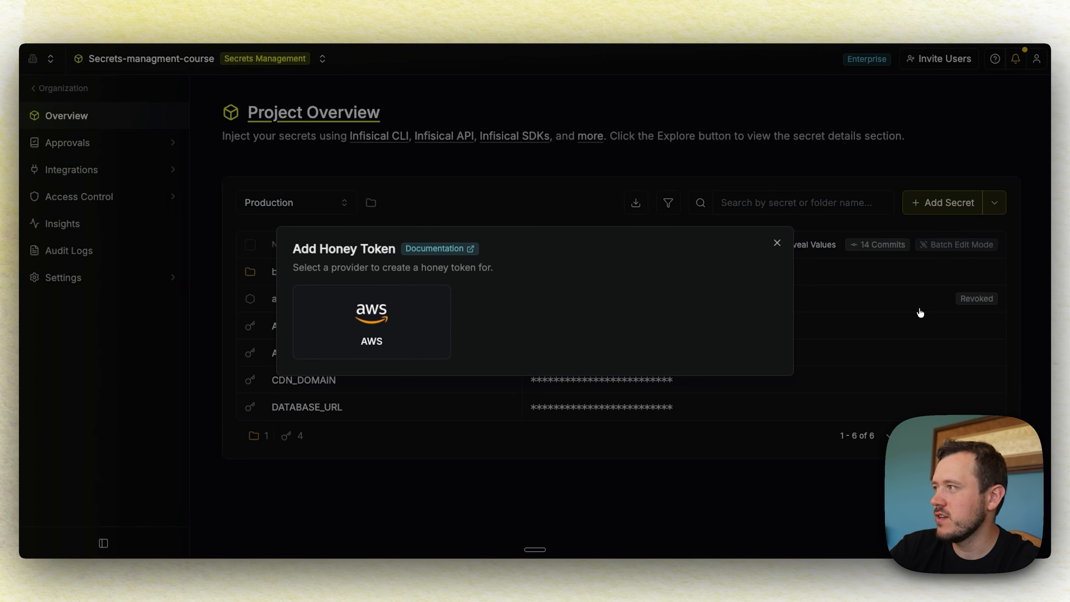
click(371, 319)
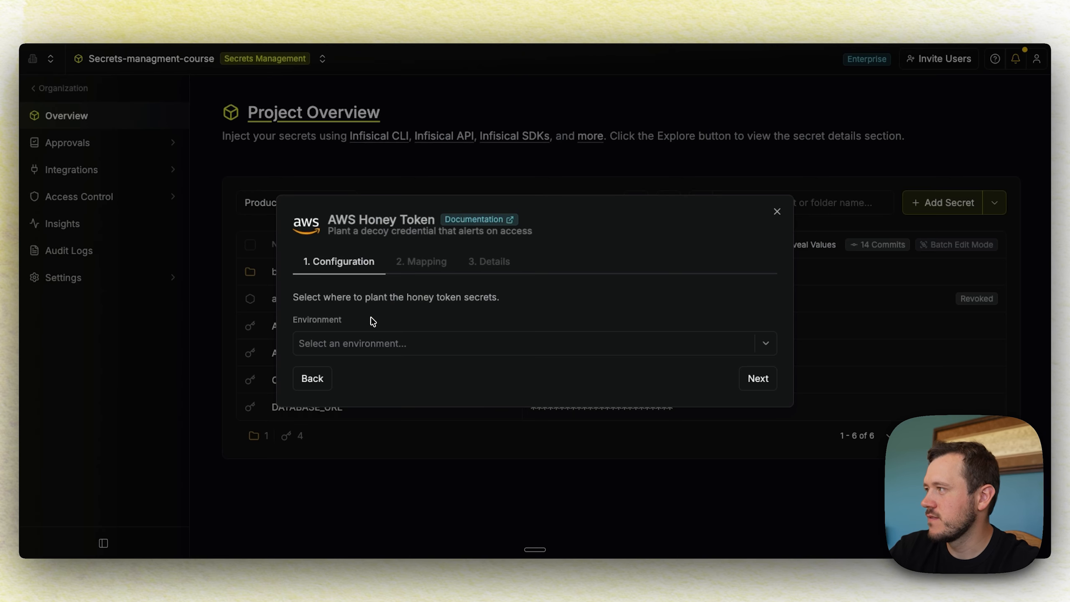
click(481, 346)
click(376, 421)
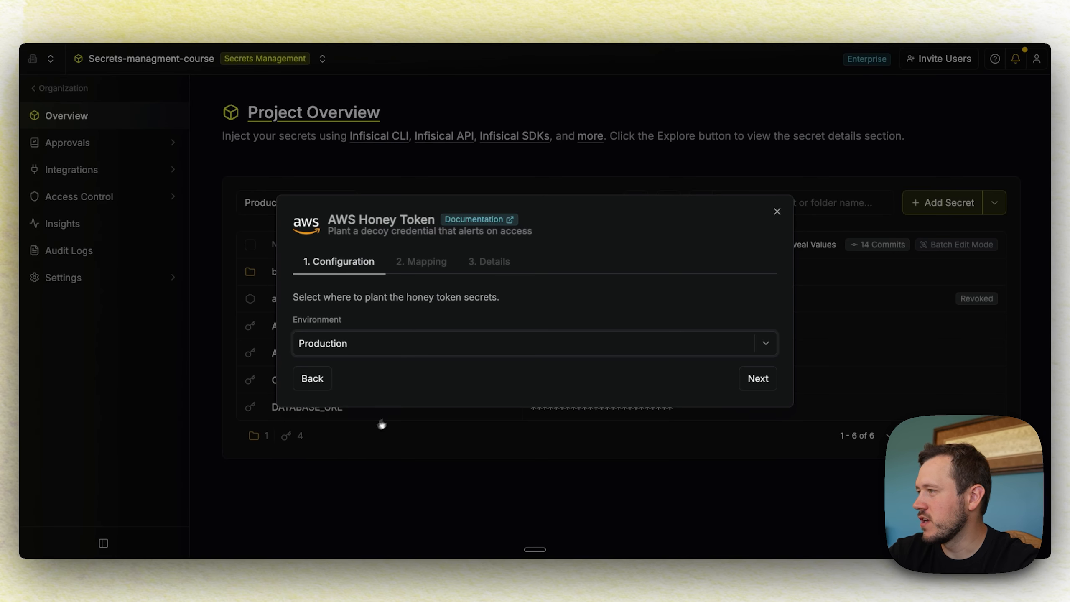
click(757, 380)
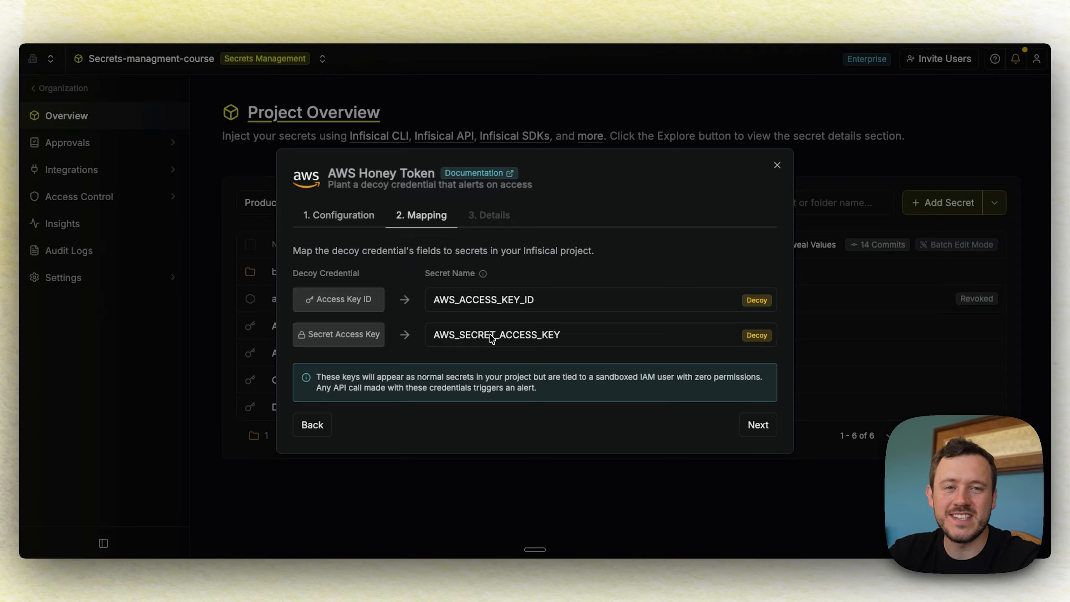
Name the honey token prod-aws-honey, create it, and begin an export AWS_ command in Terminal
click(757, 425)
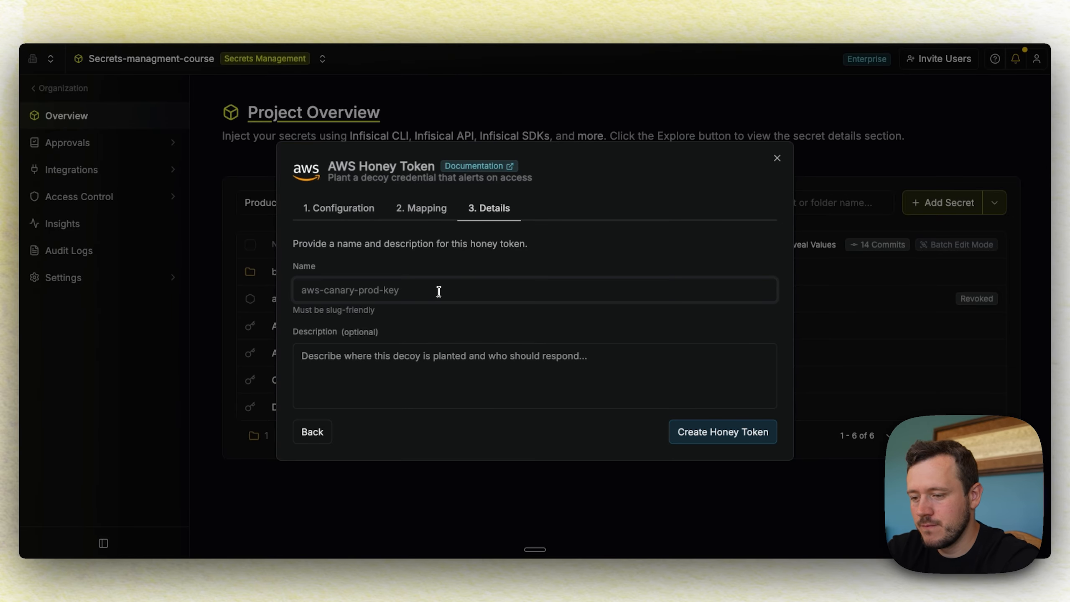
text(prod-aws-honey)
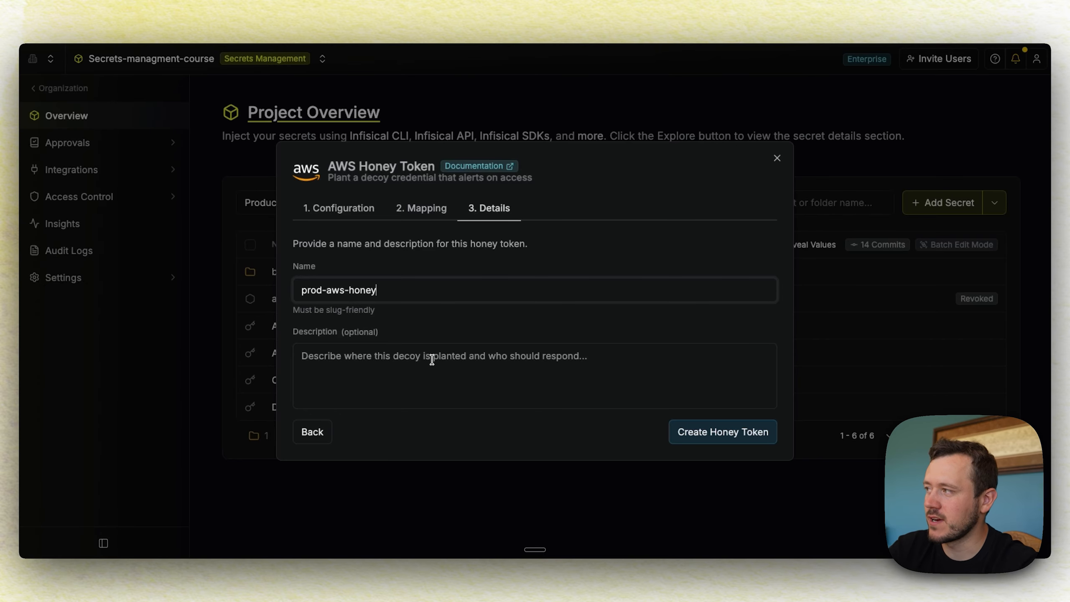
click(433, 358)
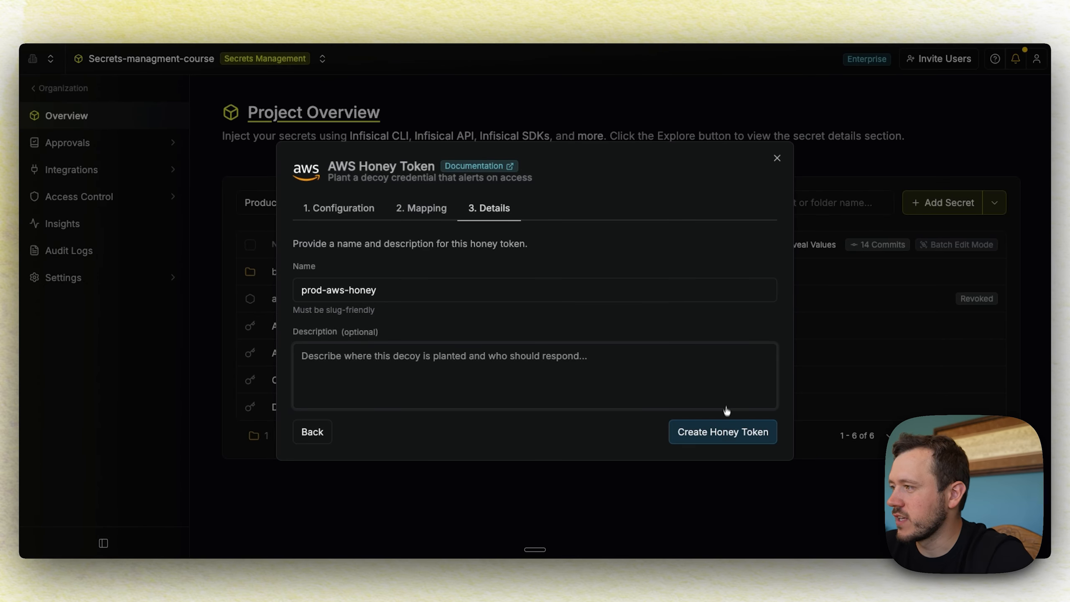
click(724, 433)
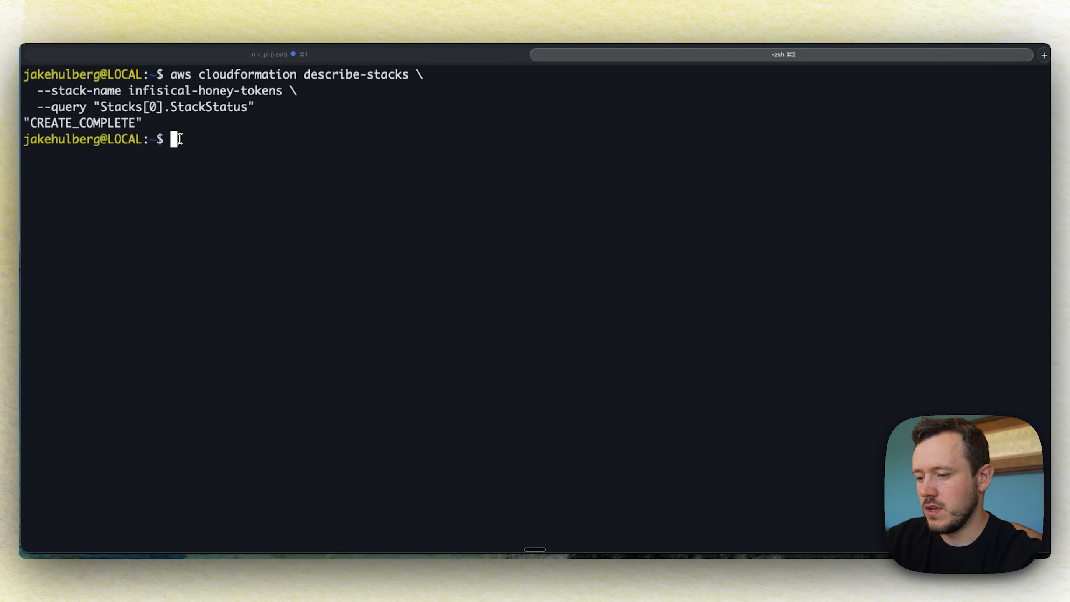
text(export A)
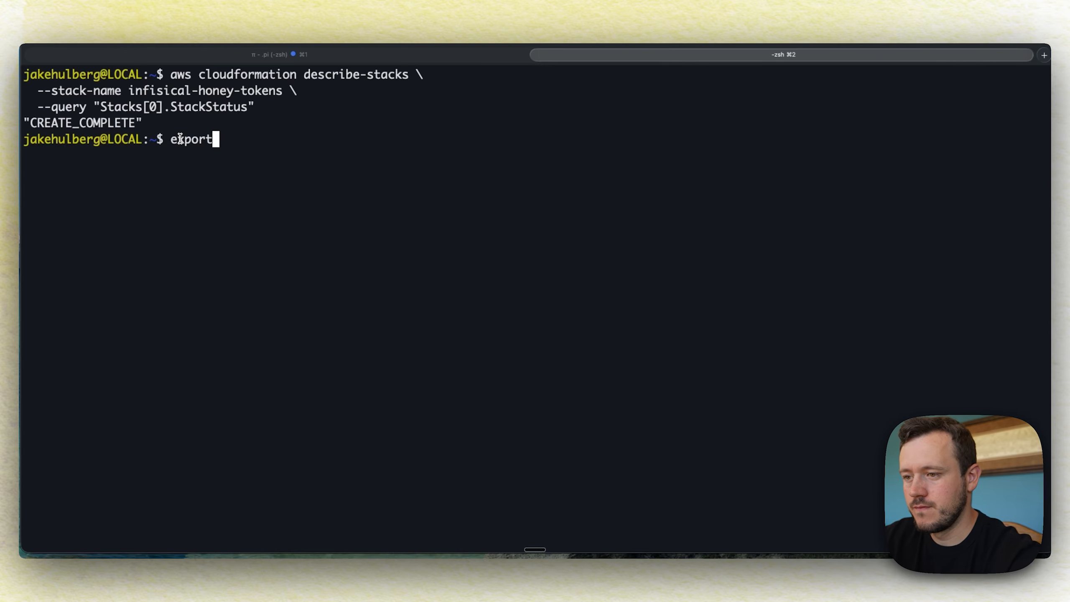
text(WS_)
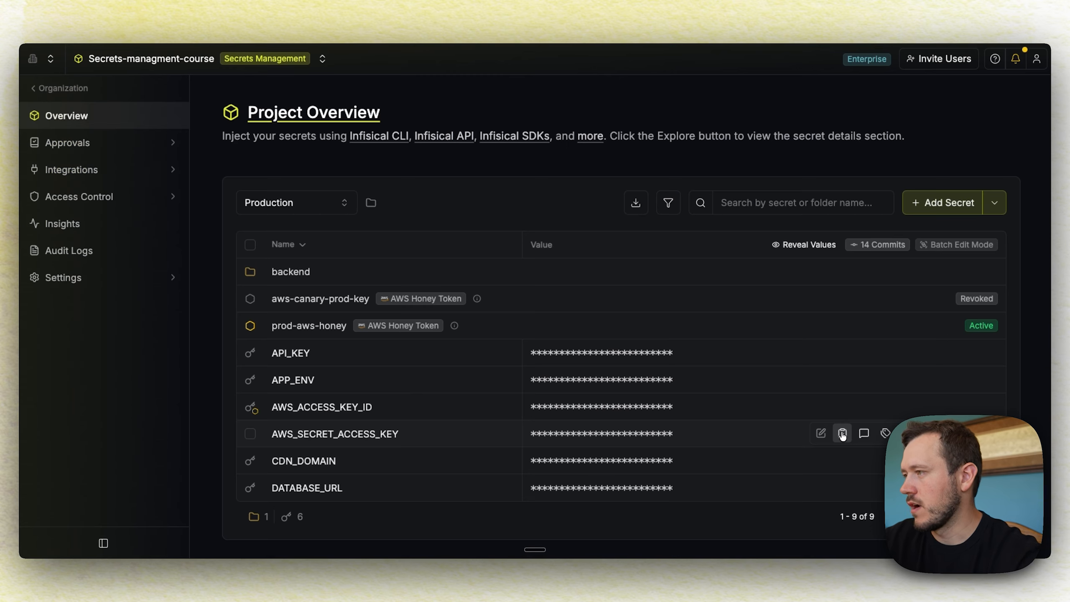
Copy a decoy key value and run aws sts get-caller-identity using the exported decoy keys
click(841, 433)
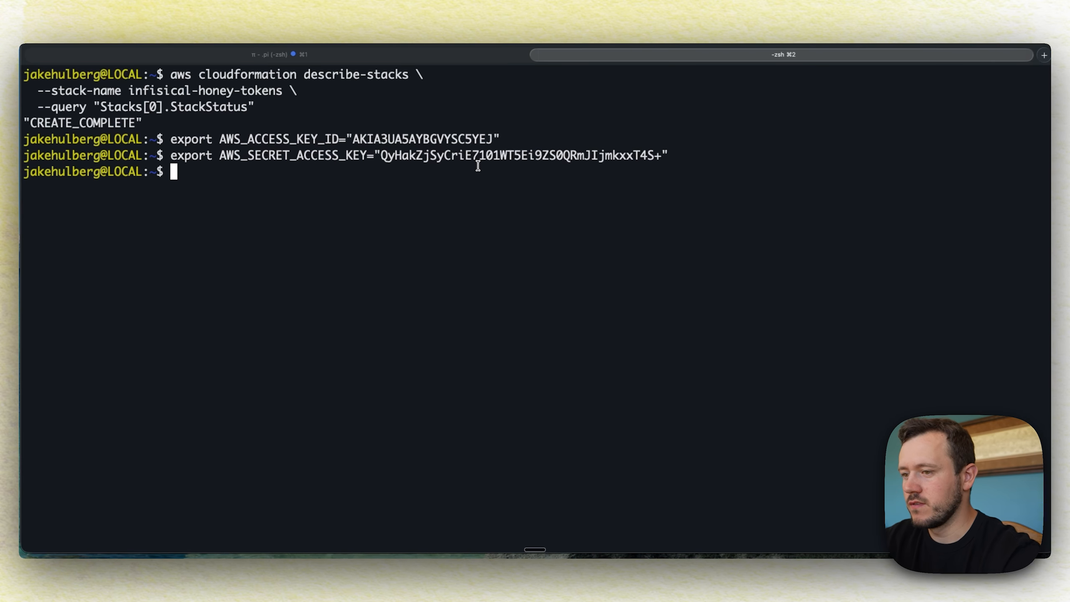
text(aws sts get-caller-i)
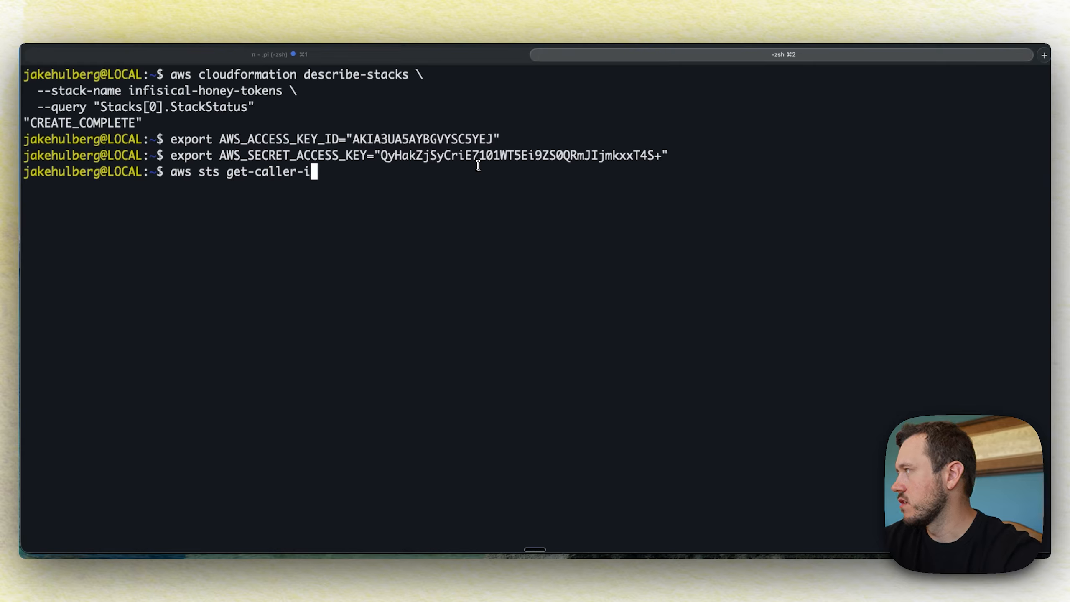
text(dentity)
key(Return)
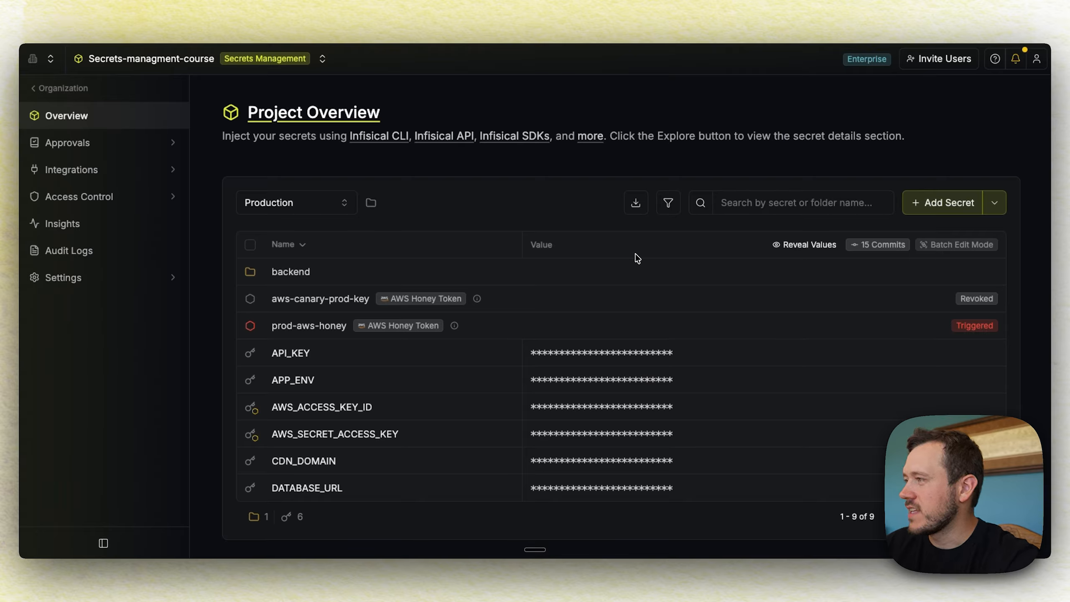
Open the Honey Token Details panel for the triggered prod-aws-honey token
mouse_move(832, 321)
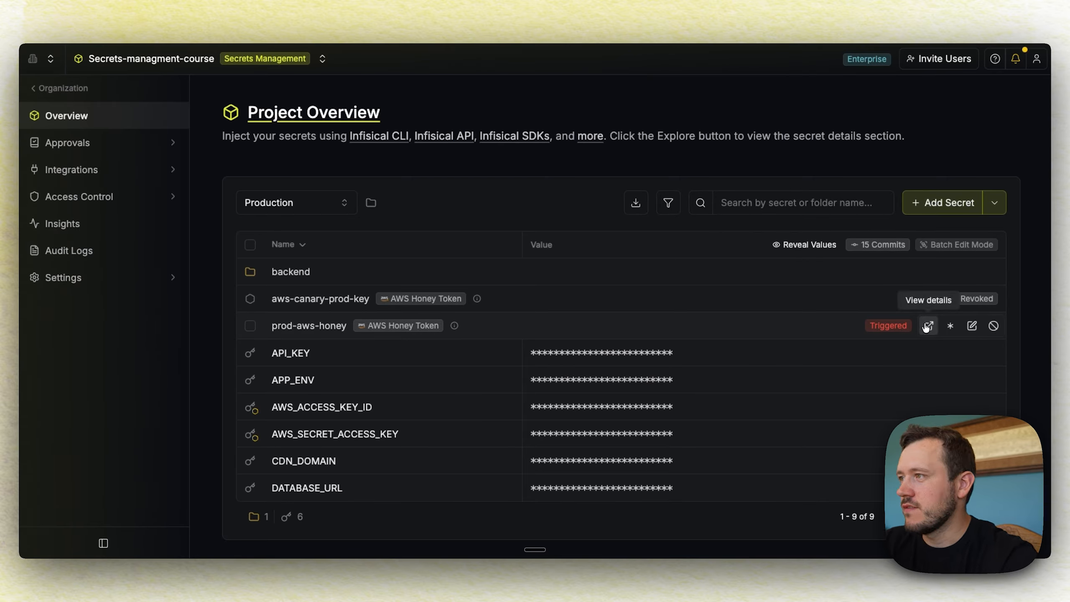
click(927, 327)
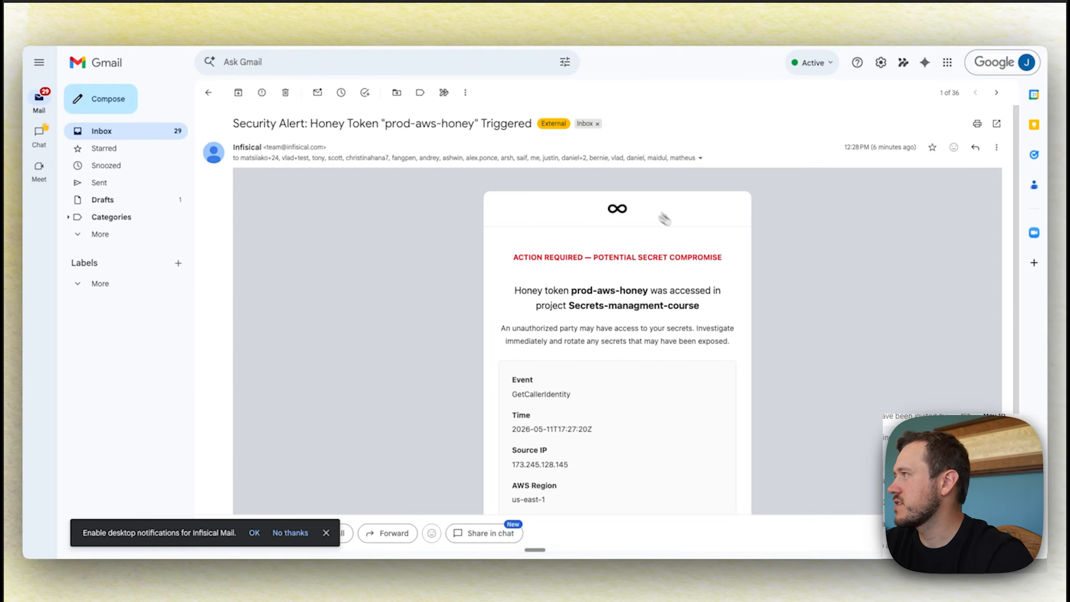
Read through the security alert e-mail and follow Investigate Now back to prod-aws-honey in Infisical
scroll(694, 236, down, 2)
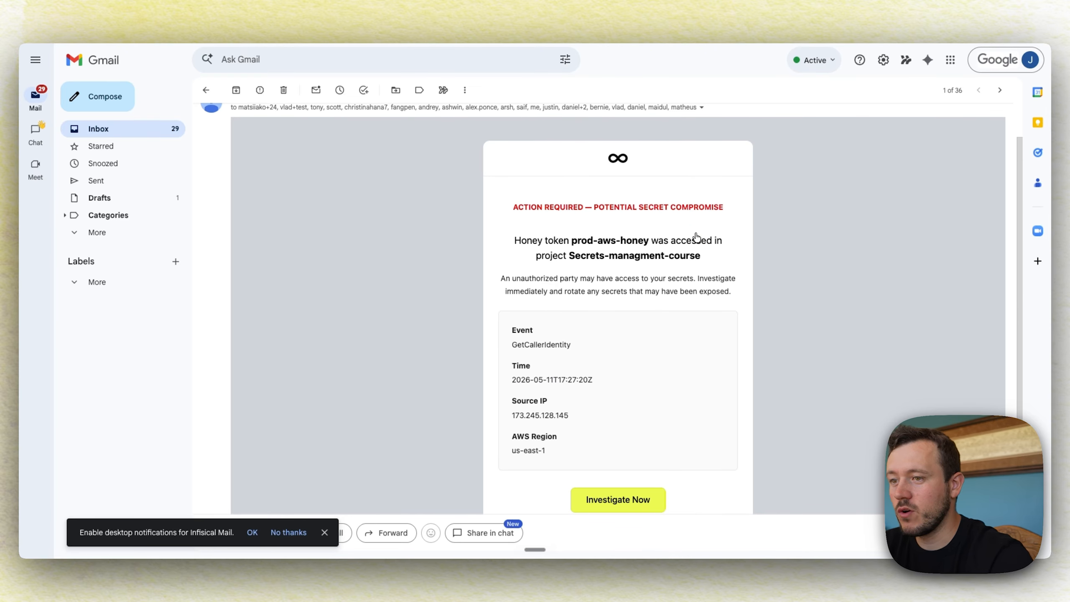
scroll(697, 238, down, 1)
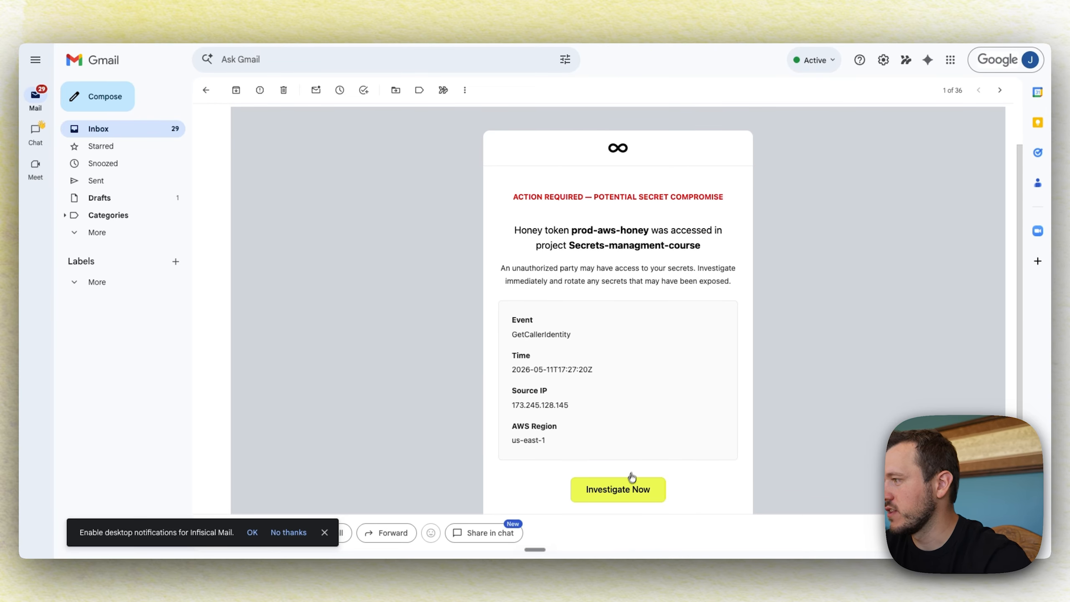
click(625, 491)
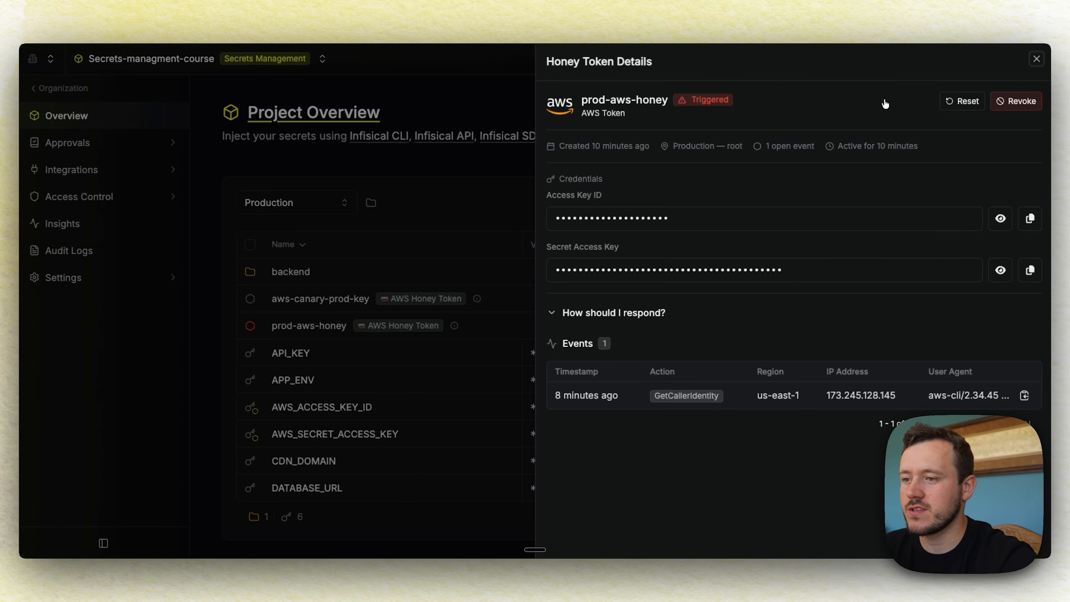
Revoke prod-aws-honey by confirming its name, cancelling the Reset, then close the details panel
click(964, 104)
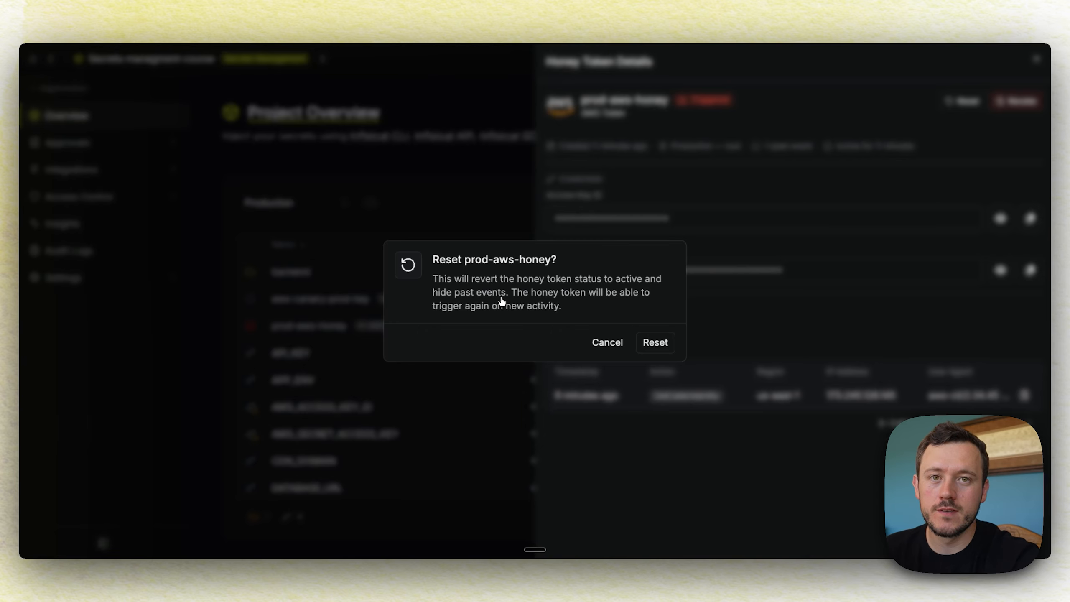
click(607, 342)
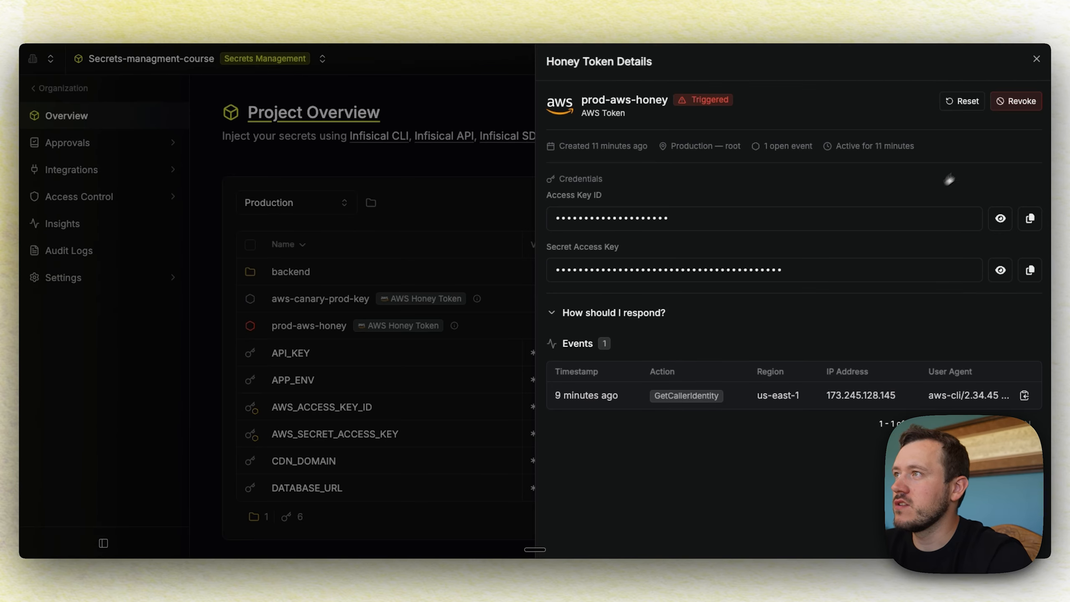
click(1019, 102)
text(prod)
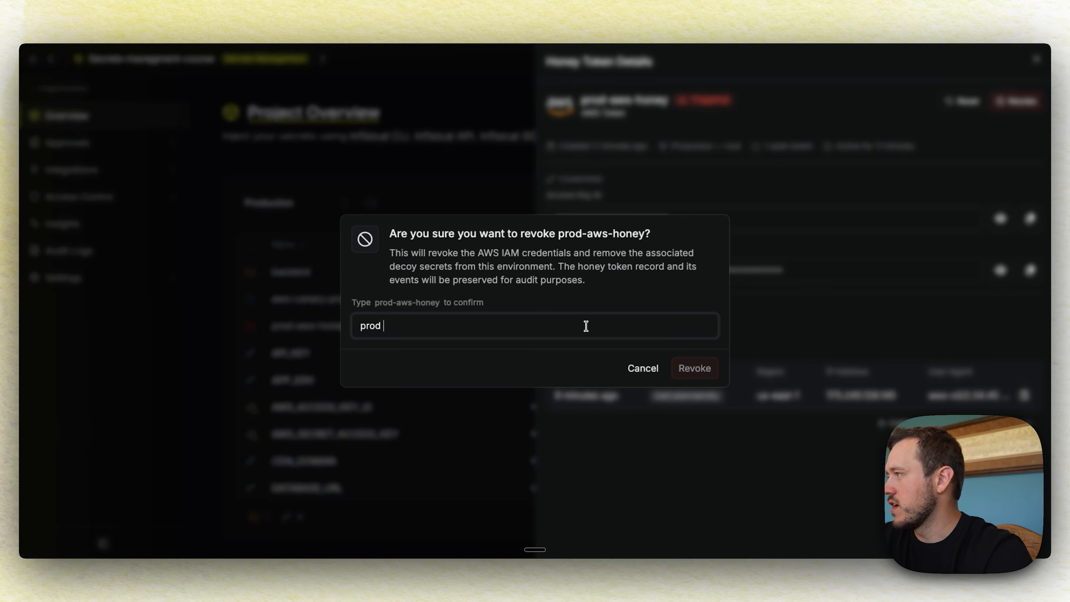
text(-aws-hon)
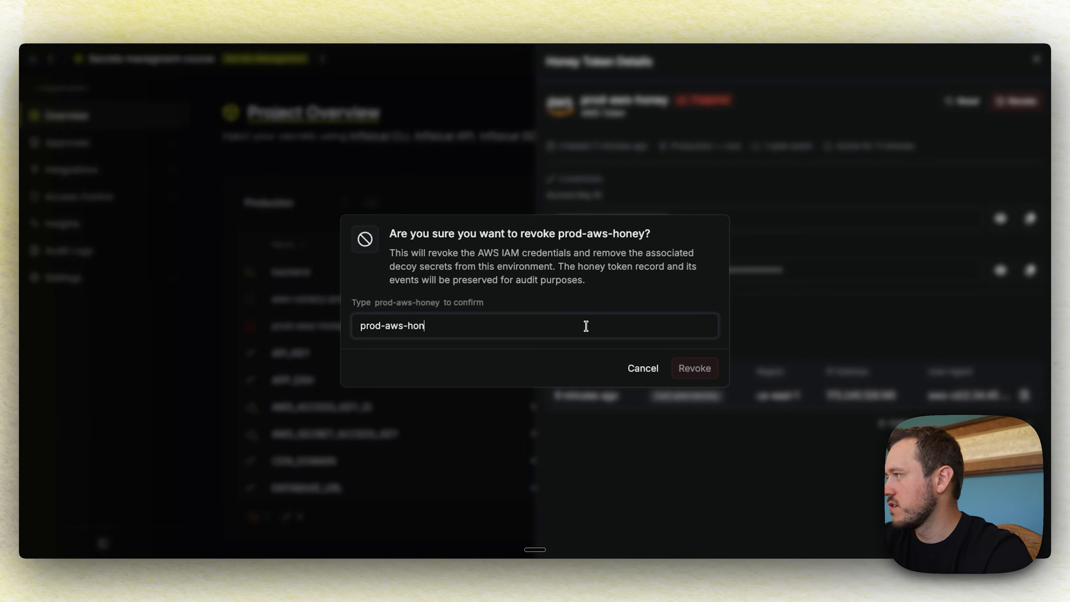
text(ey)
click(696, 369)
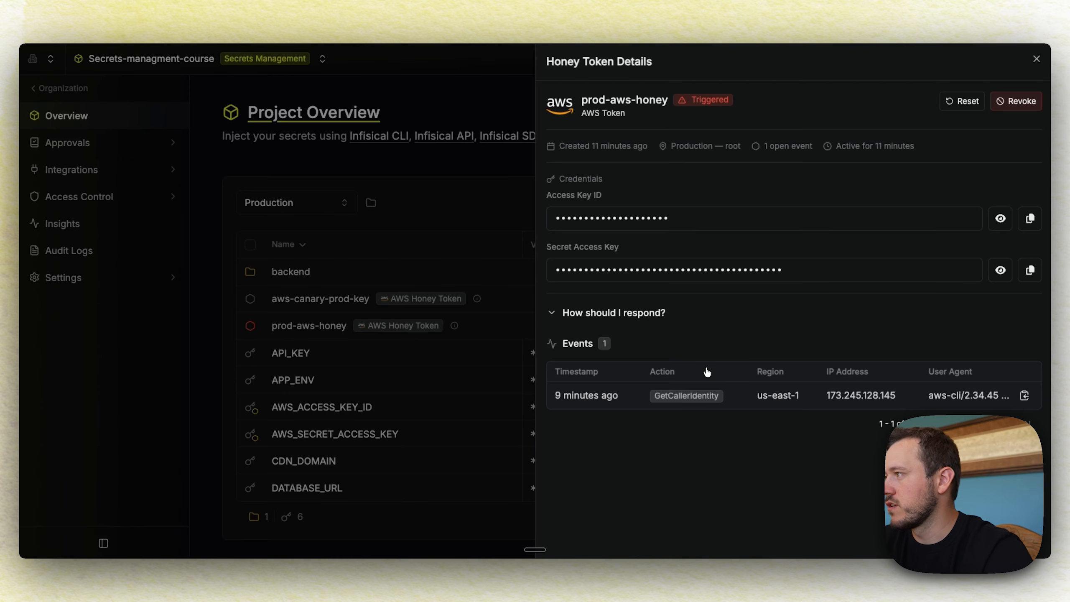
click(1037, 60)
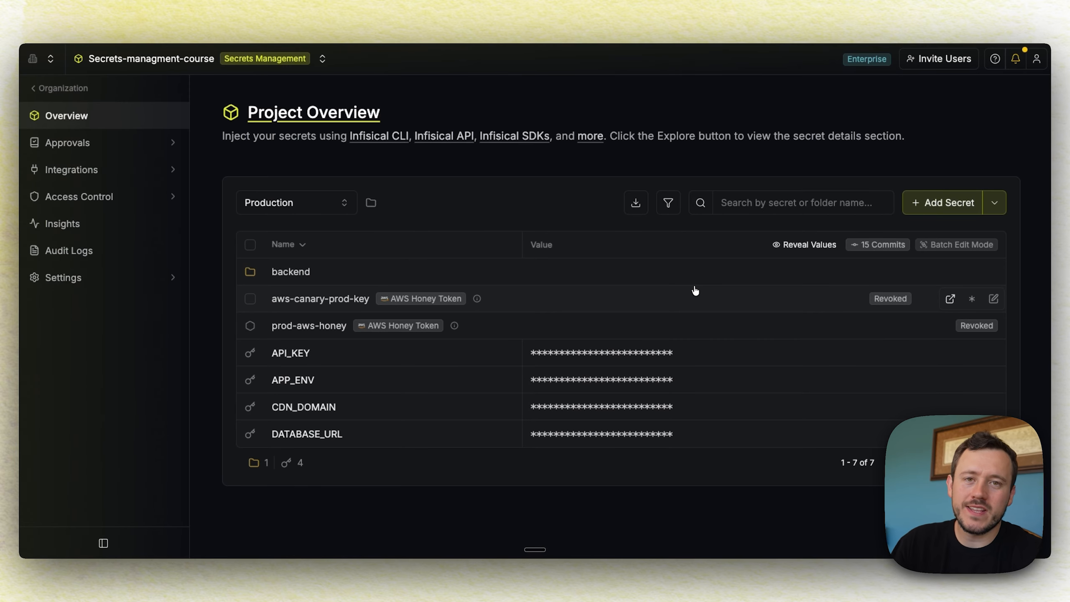